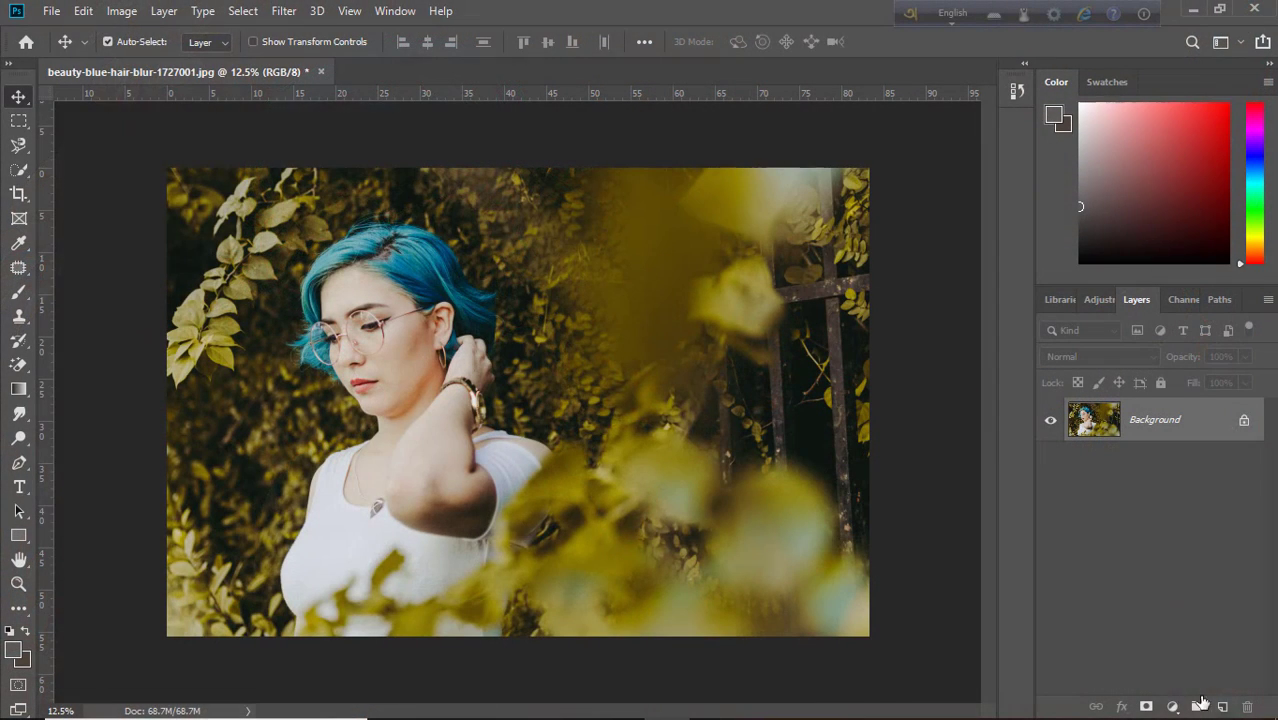
Add a Hue/Saturation 1 adjustment layer above the Background, set to edit the Greens range
left_click(1173, 707)
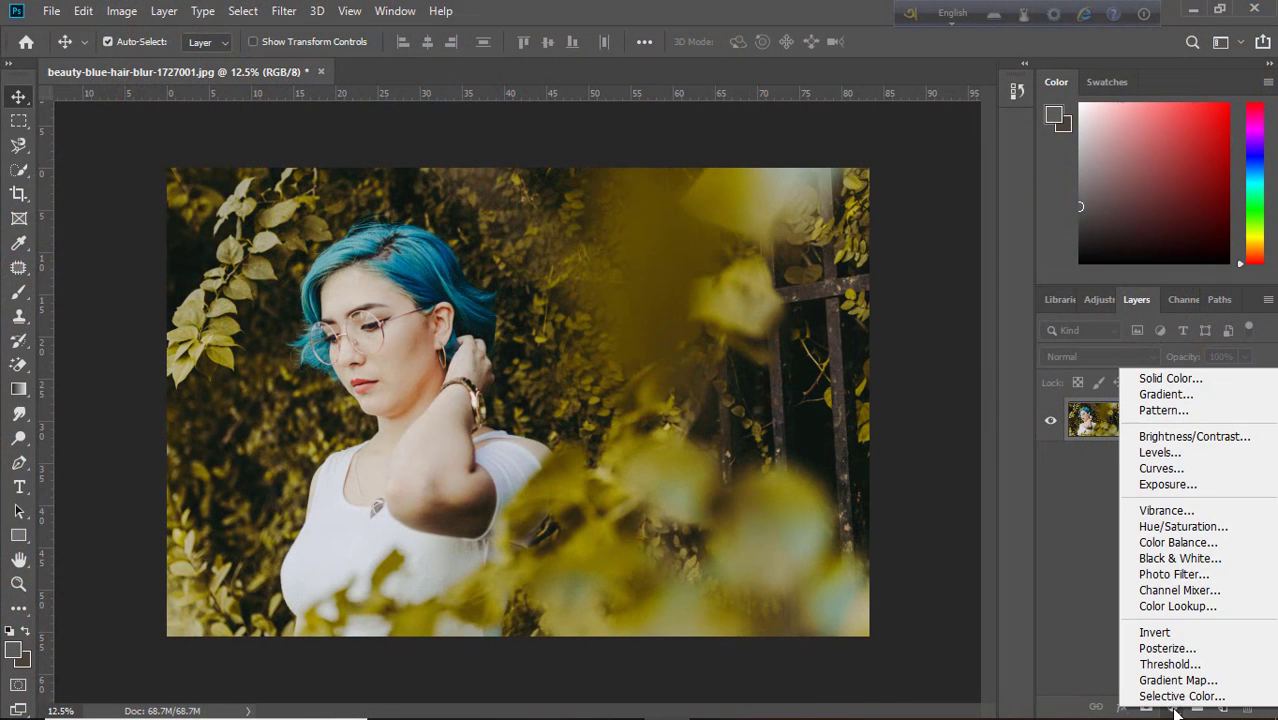
left_click(1180, 526)
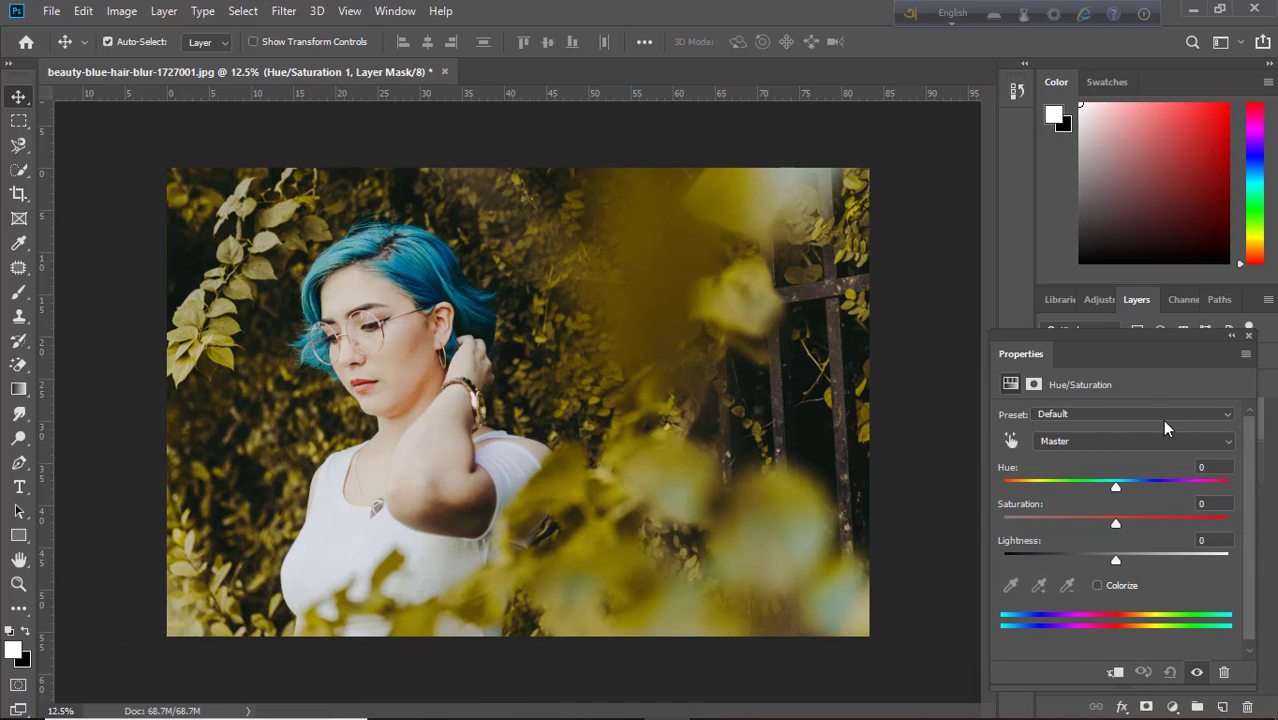
mouse_move(1123, 344)
left_mouse_down()
mouse_move(1015, 305)
mouse_move(1007, 237)
left_mouse_up()
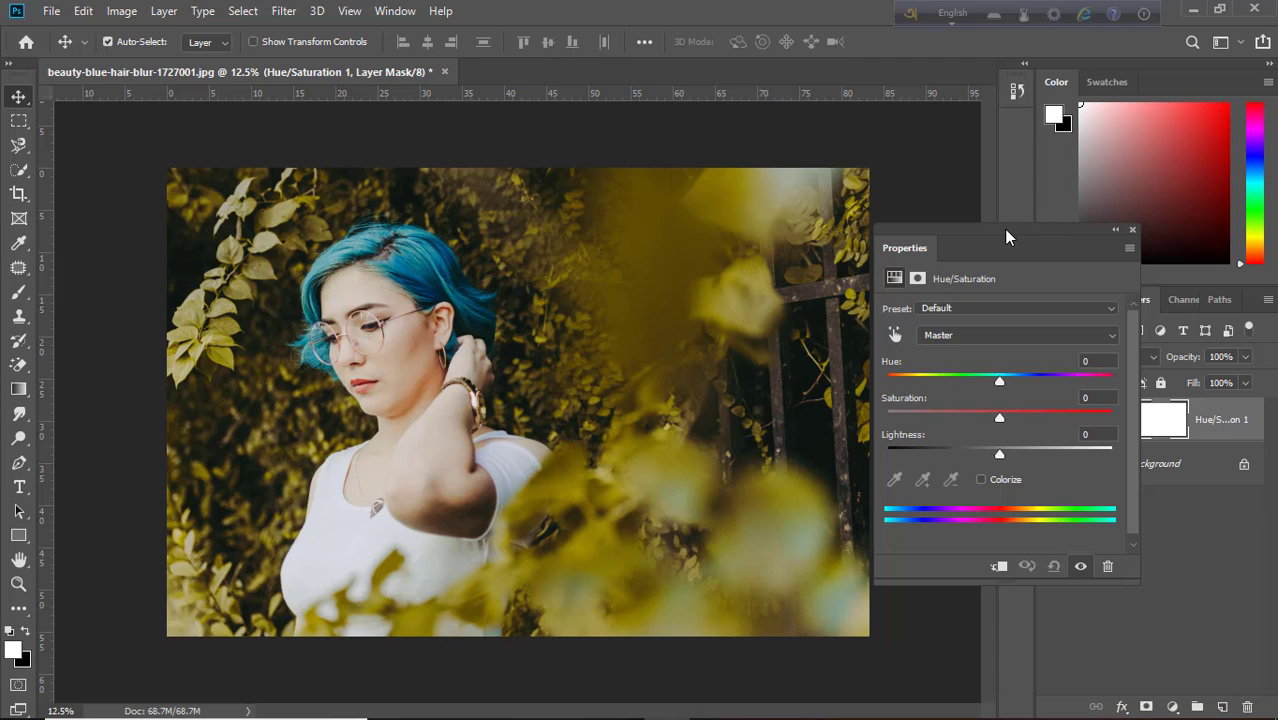
left_click(1111, 336)
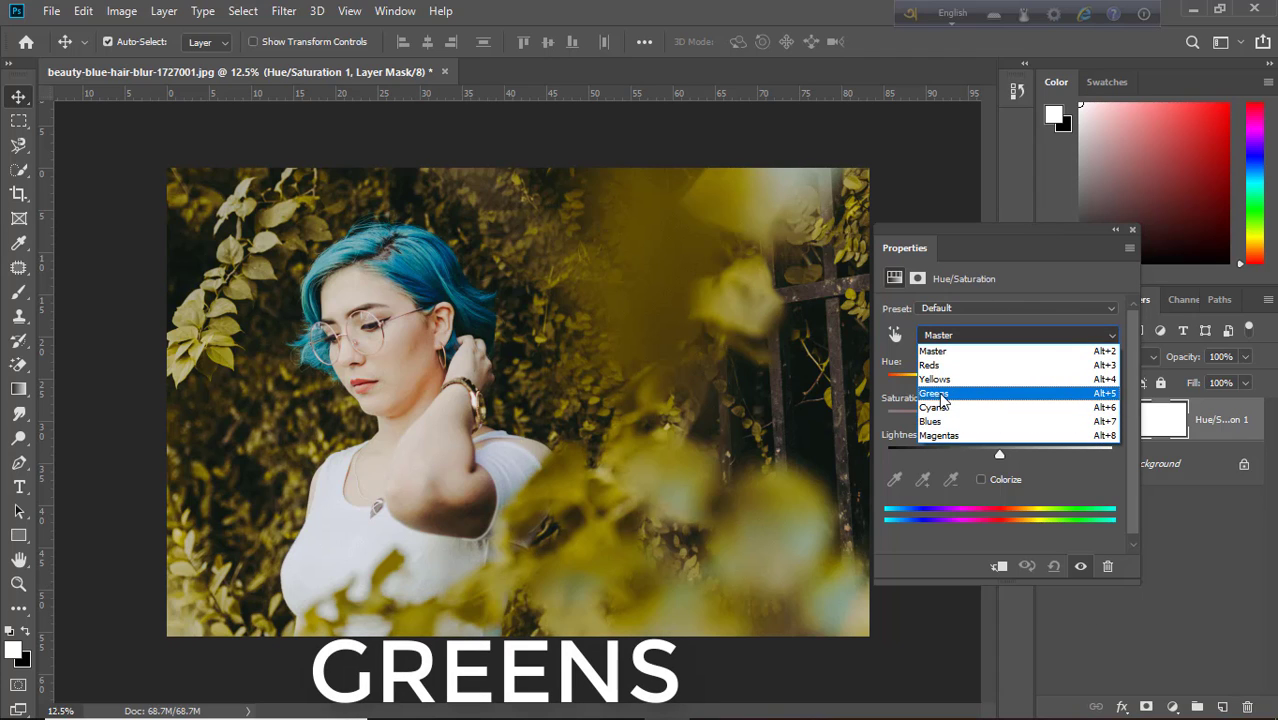
left_click(987, 397)
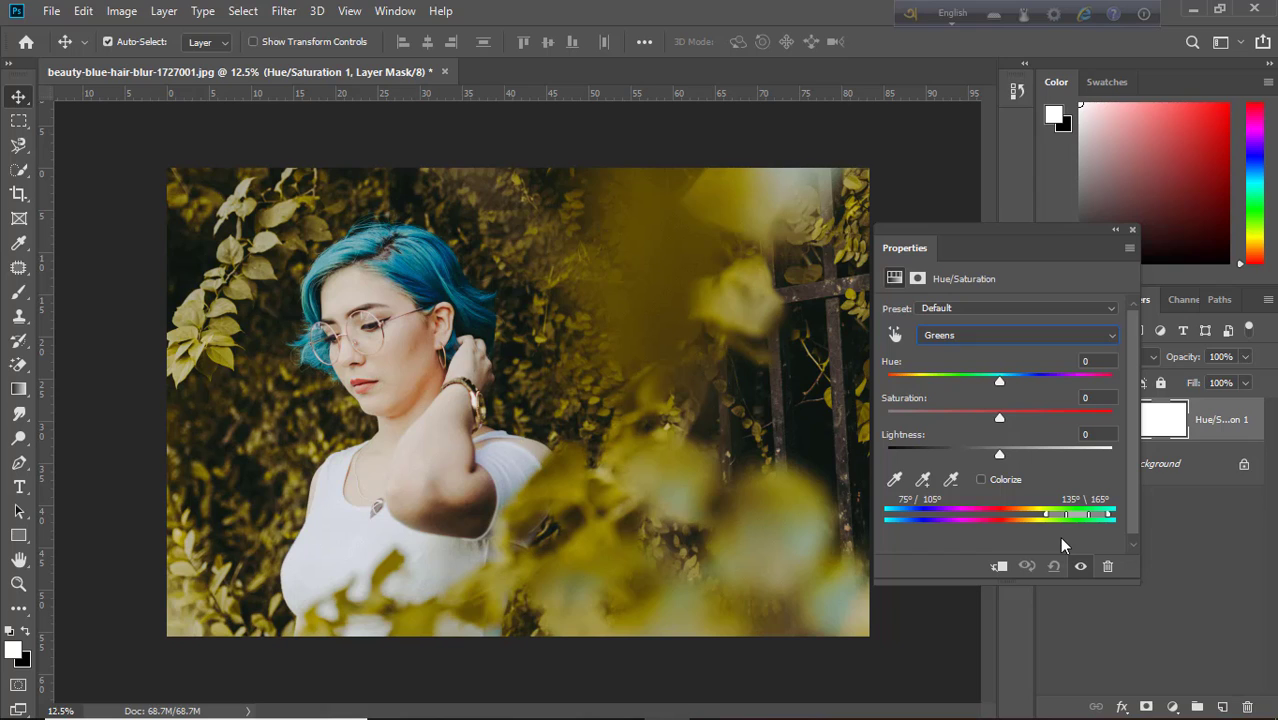
Shift the Yellows 2 range to Hue -53 so the foliage turns warm orange
left_click_drag(1000, 384, 1160, 398)
left_click_drag(1081, 517, 1058, 526)
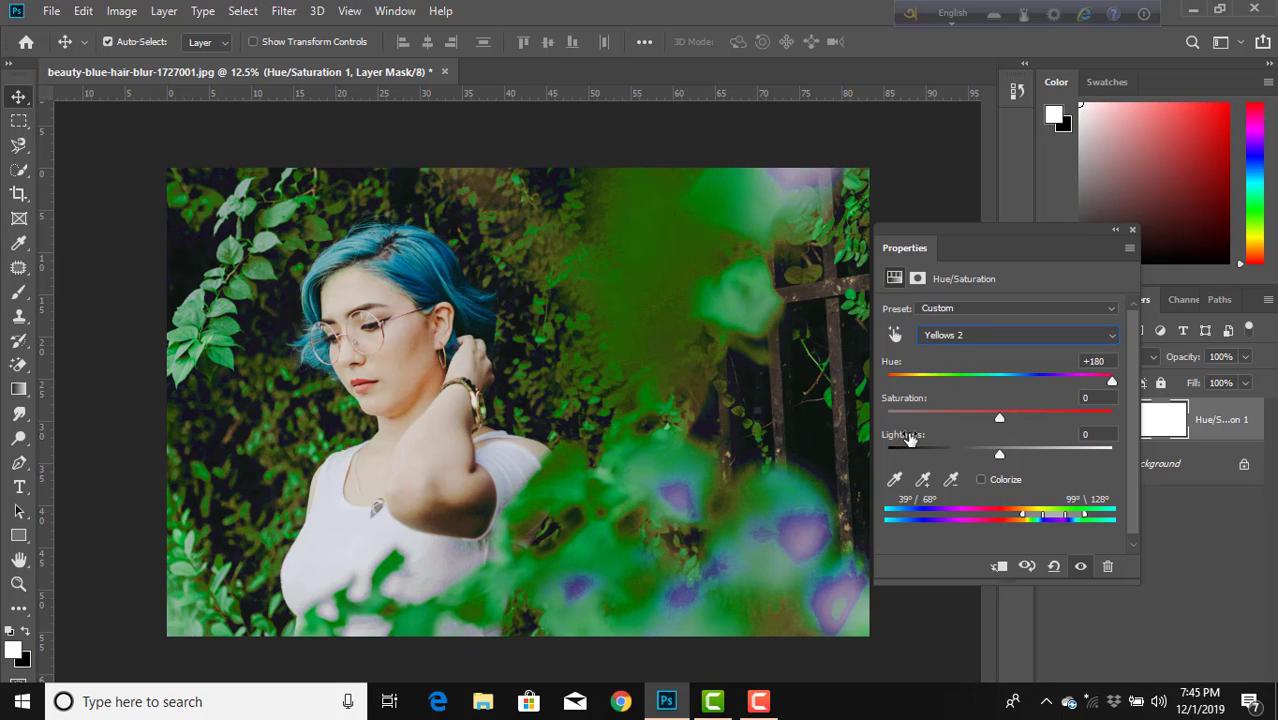
mouse_move(1111, 382)
left_mouse_down()
mouse_move(886, 412)
mouse_move(940, 414)
mouse_move(948, 428)
left_mouse_up()
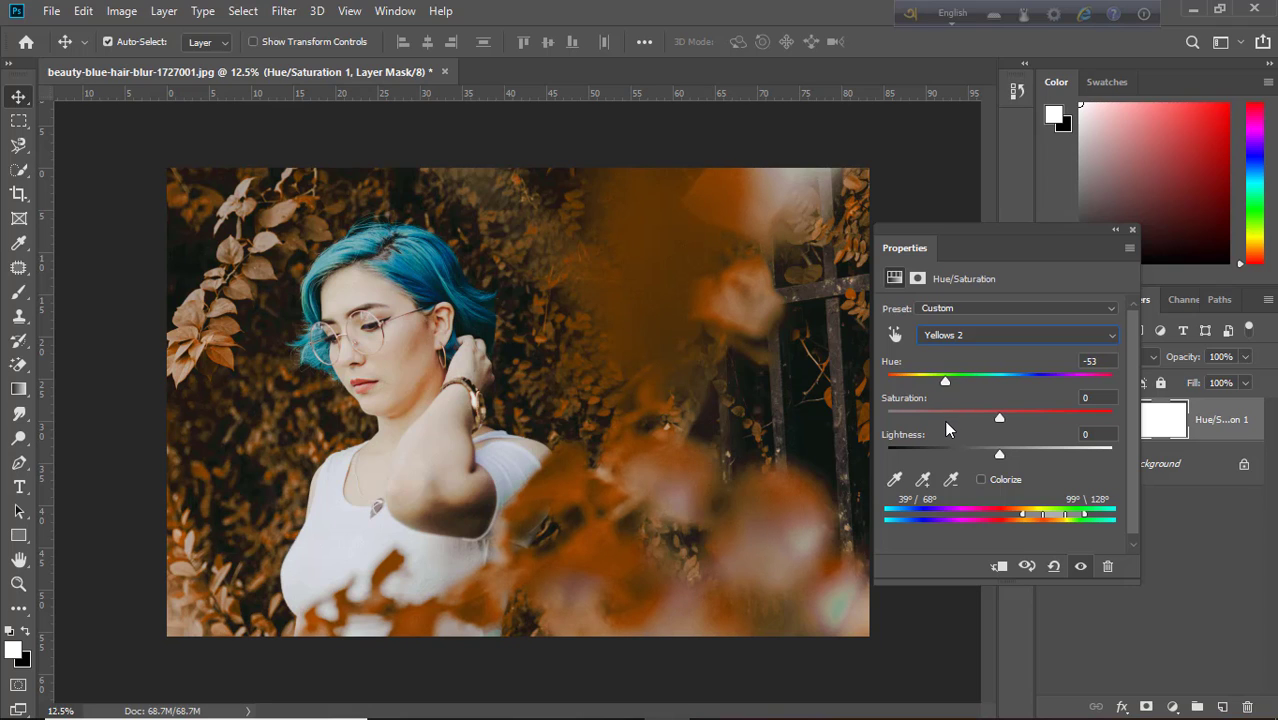
key("ctrl+z")
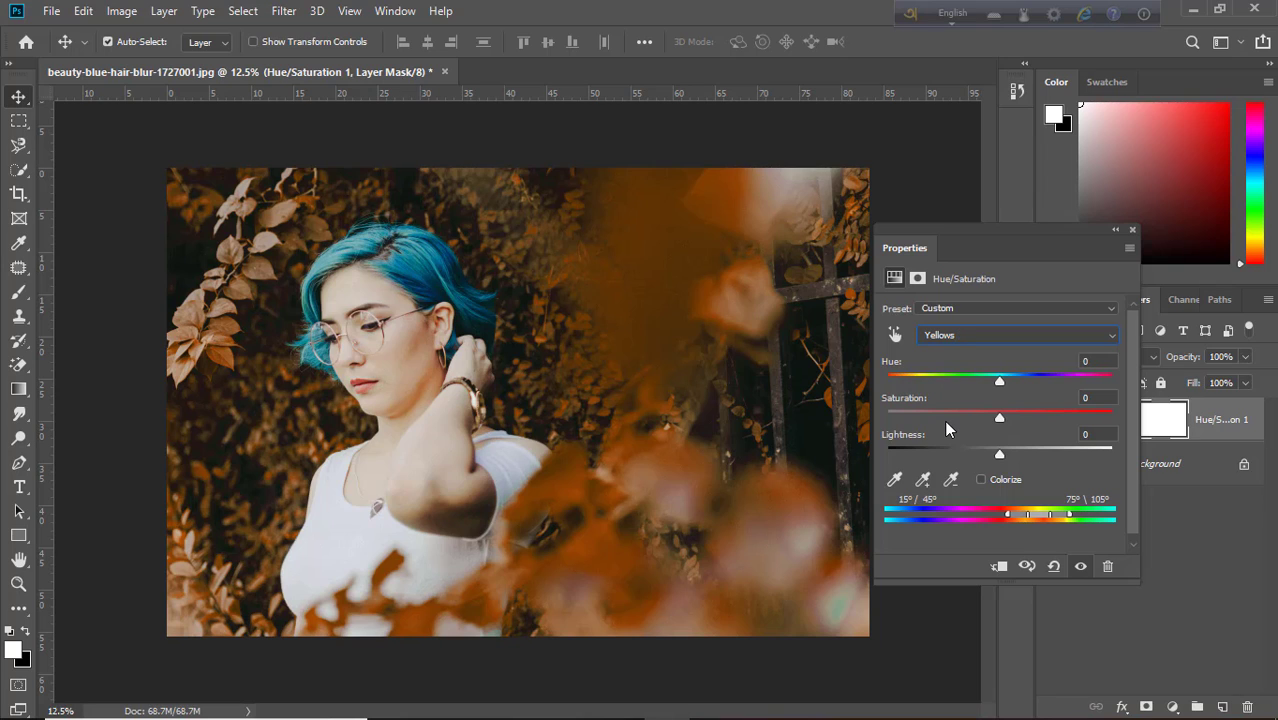
key("ctrl+shift+z")
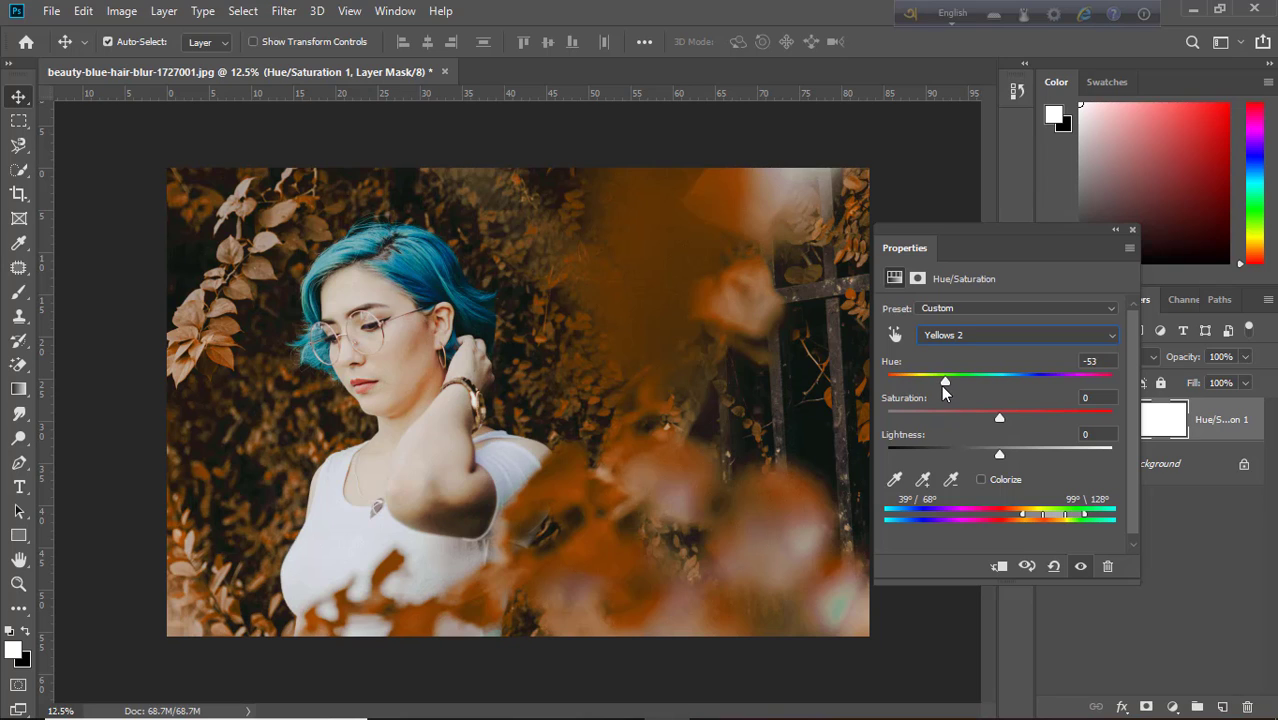
left_click_drag(945, 381, 945, 384)
mouse_move(942, 386)
left_mouse_down()
mouse_move(945, 404)
mouse_move(939, 383)
left_mouse_up()
Set the Cyans range Hue to about -15 to turn the blue hair teal
left_click(1108, 338)
left_click(941, 406)
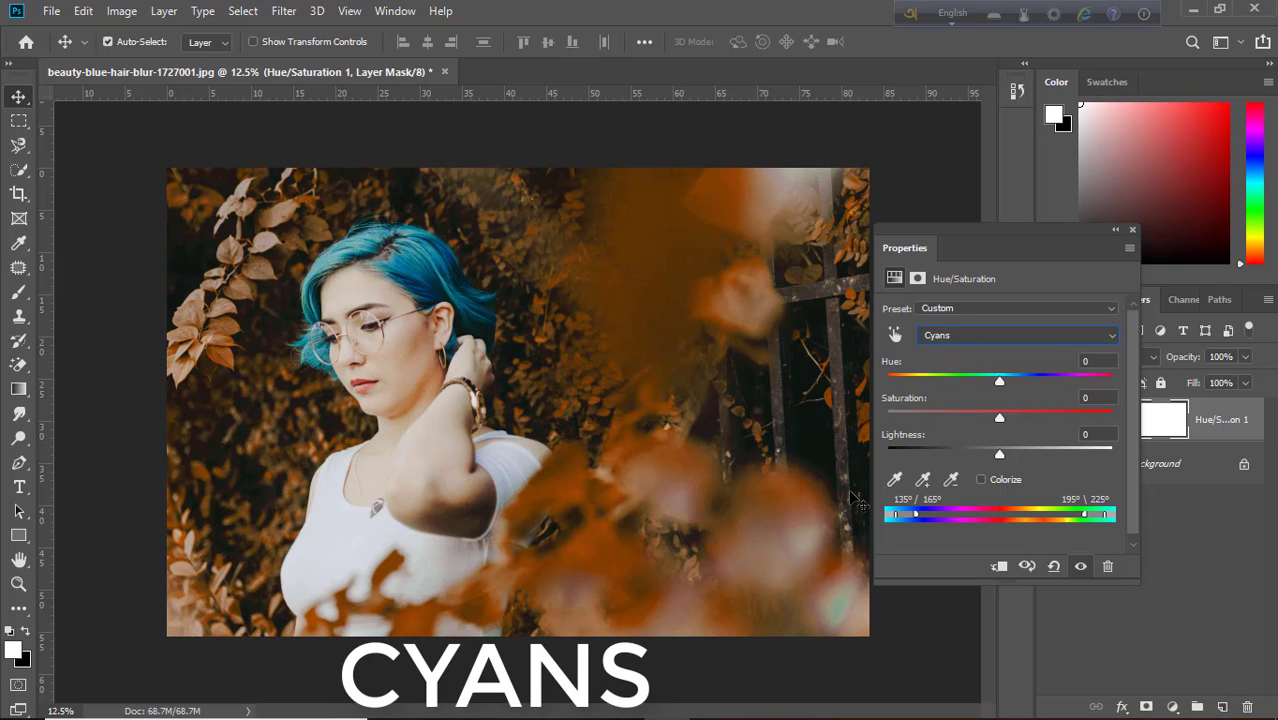
left_click(995, 402)
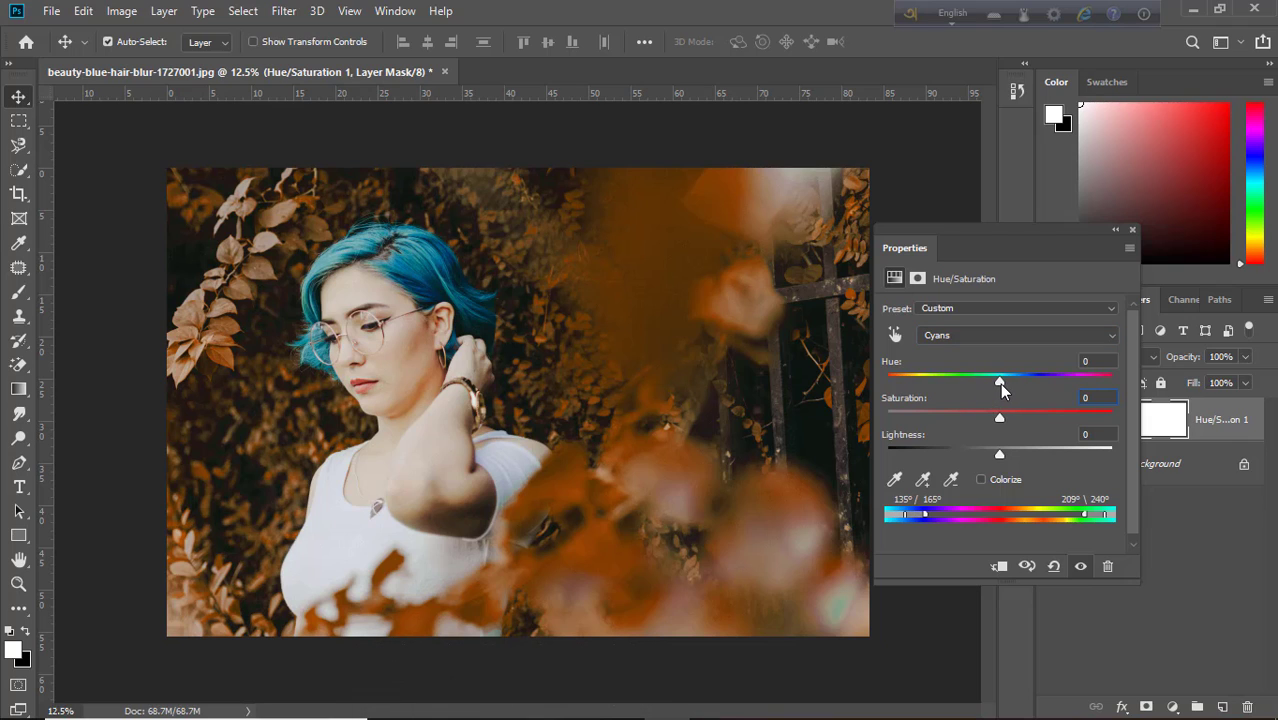
left_click_drag(999, 383, 985, 386)
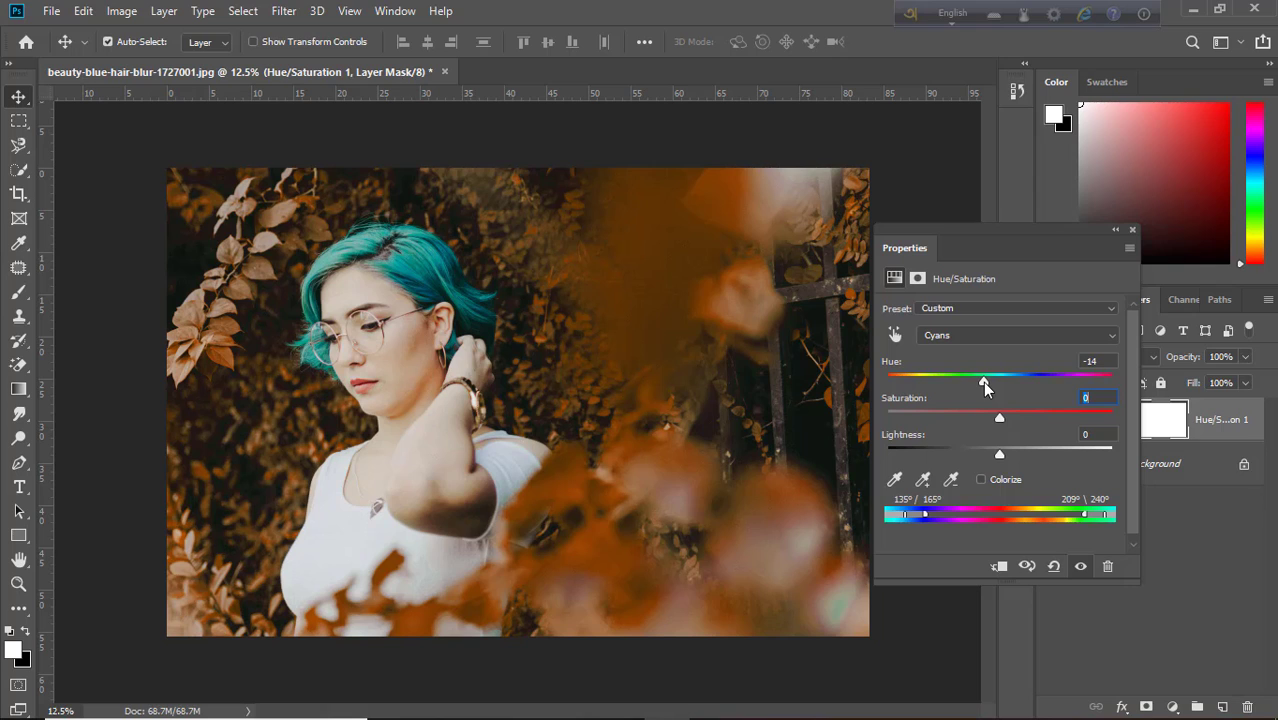
left_click_drag(985, 386, 982, 384)
mouse_move(983, 384)
left_mouse_down()
mouse_move(1016, 427)
mouse_move(967, 435)
mouse_move(984, 442)
left_mouse_up()
Add a reversed radial Gradient Fill layer using the fade-to-transparent gradient preset
left_click(1134, 231)
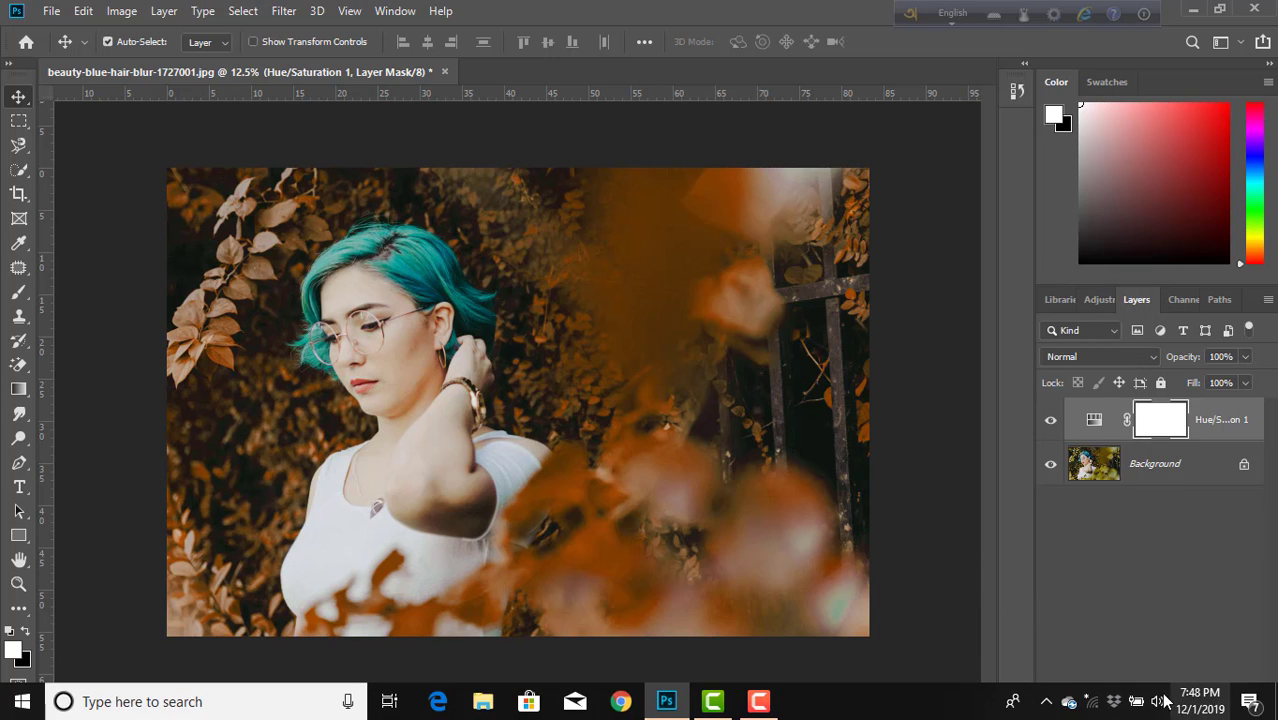
left_click(1172, 706)
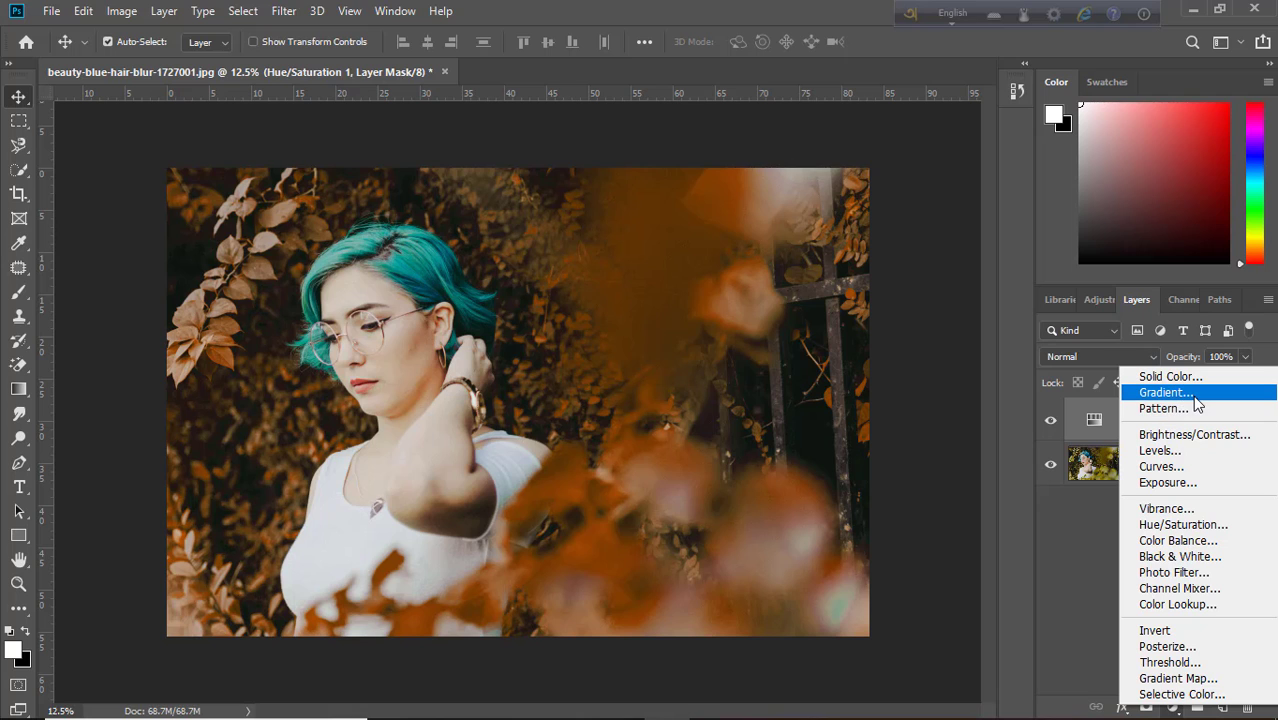
left_click(1196, 394)
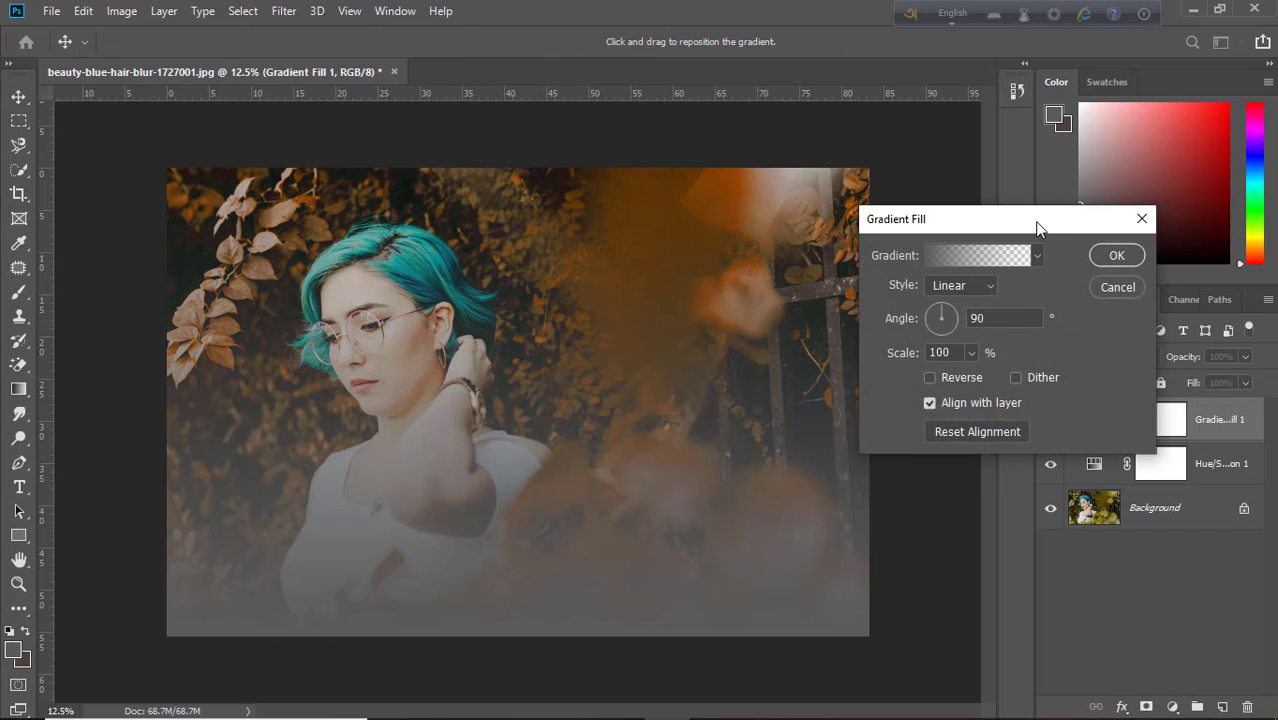
left_click_drag(1037, 228, 1018, 258)
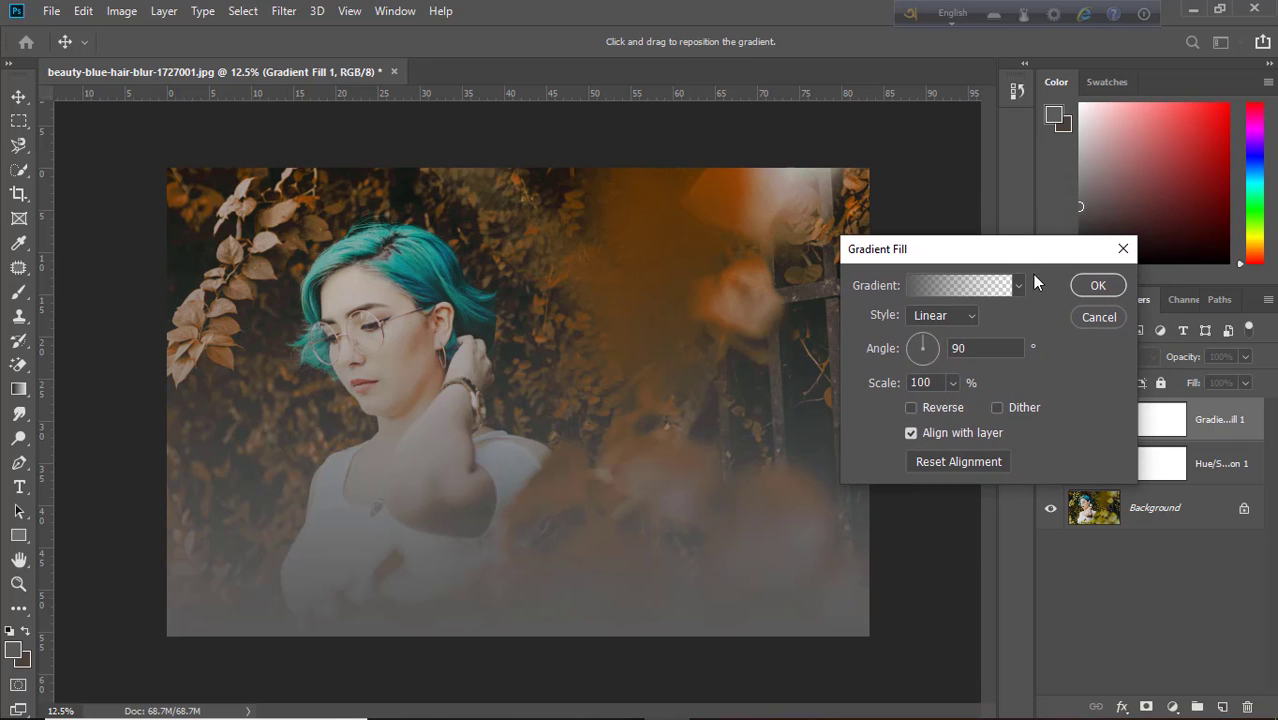
left_click(1018, 286)
left_click(958, 384)
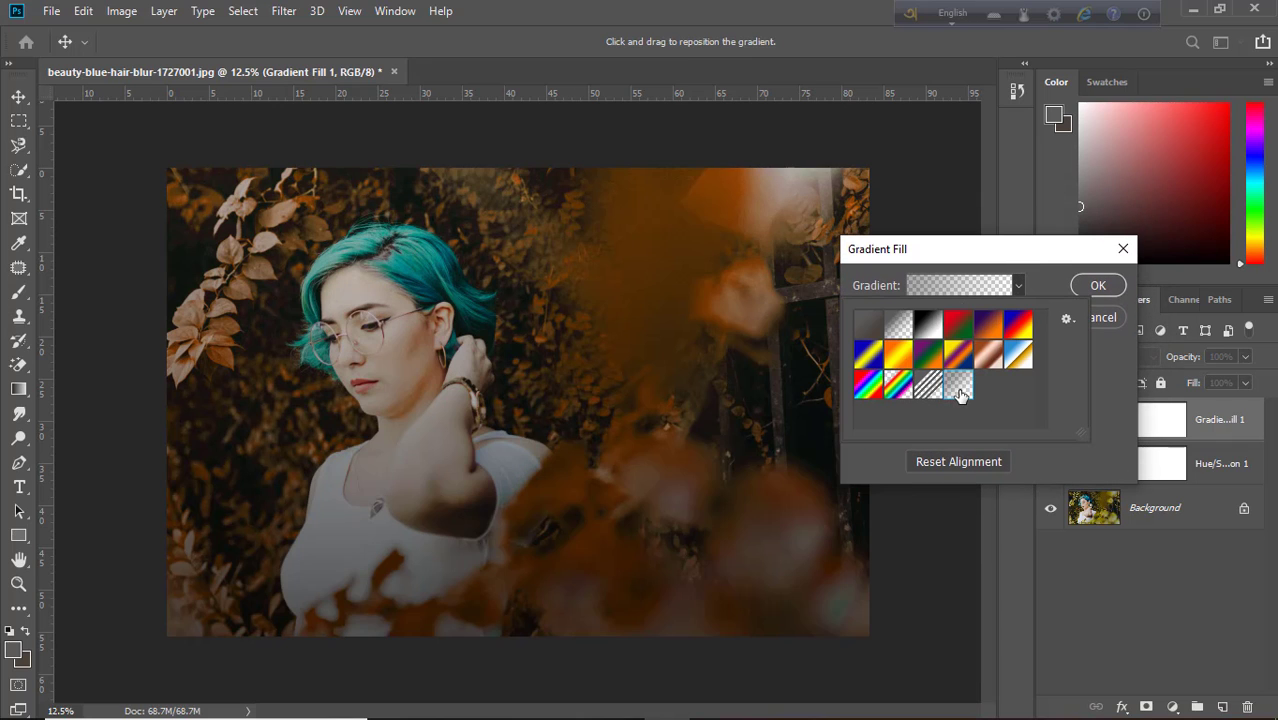
left_click(1112, 372)
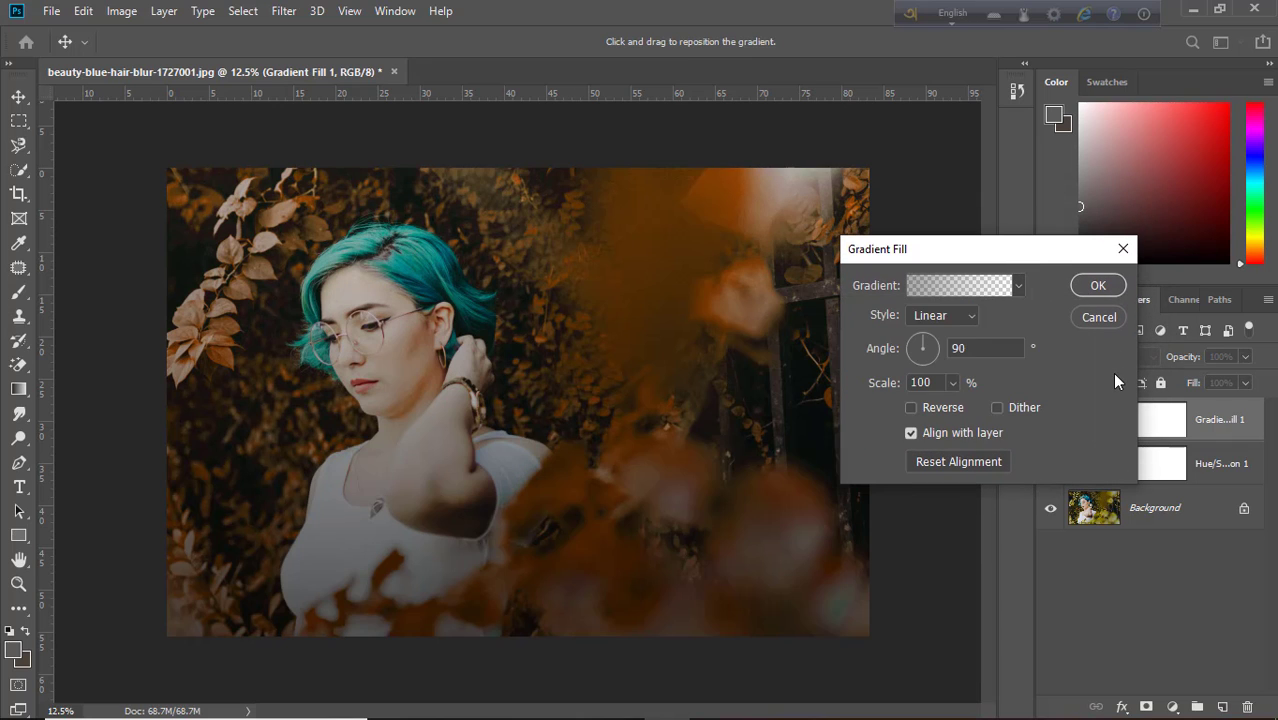
left_click(950, 318)
left_click(930, 349)
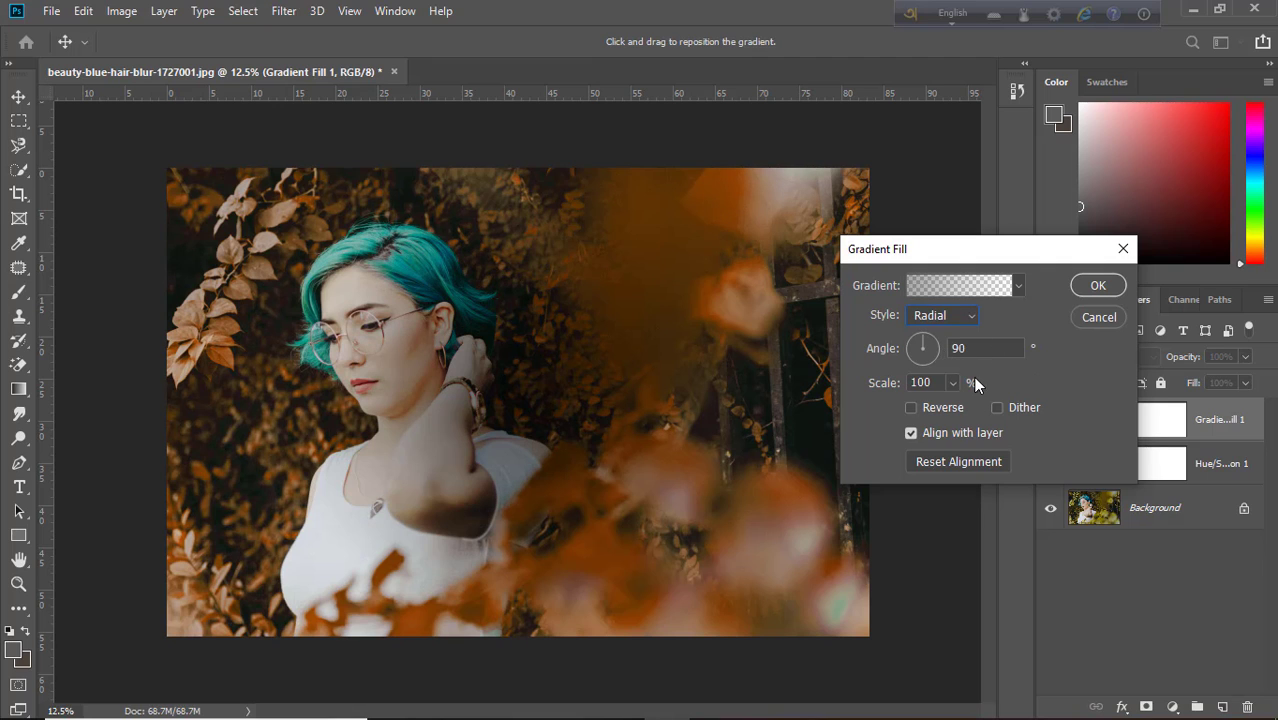
left_click(911, 407)
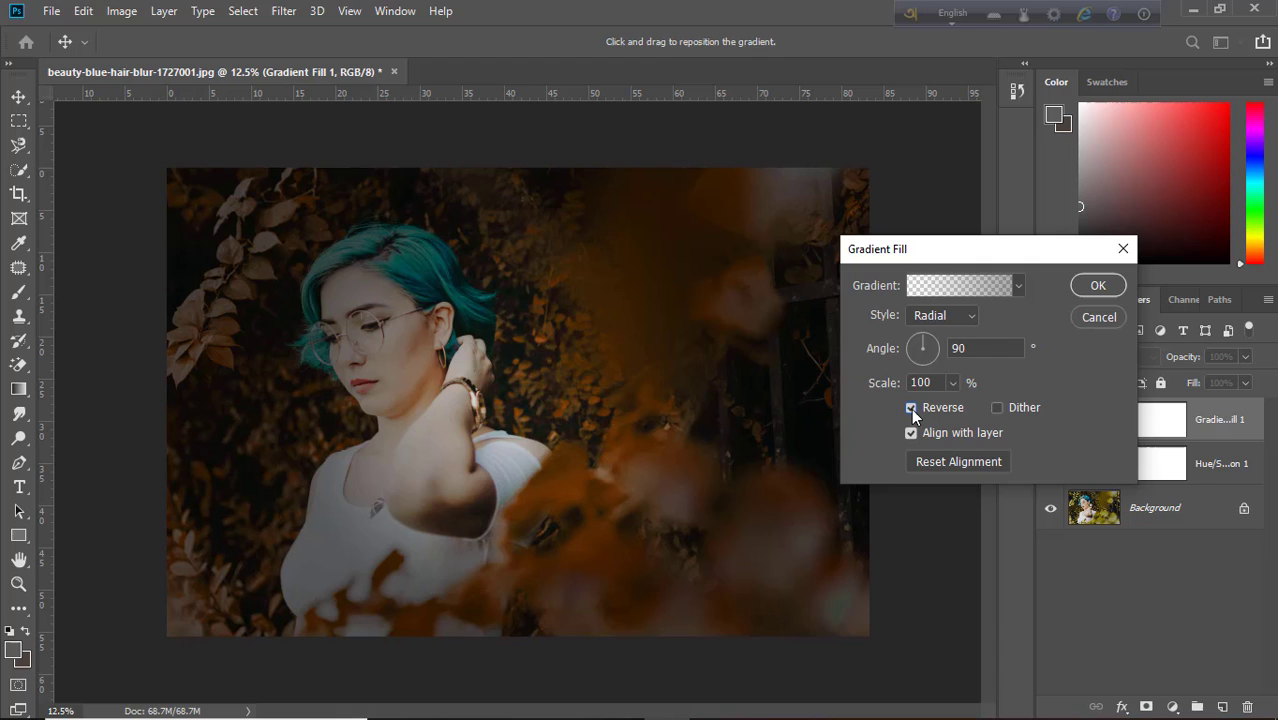
Set the gradient angle to 35.54° and scale to 188%, then confirm the fill
double_click(958, 348)
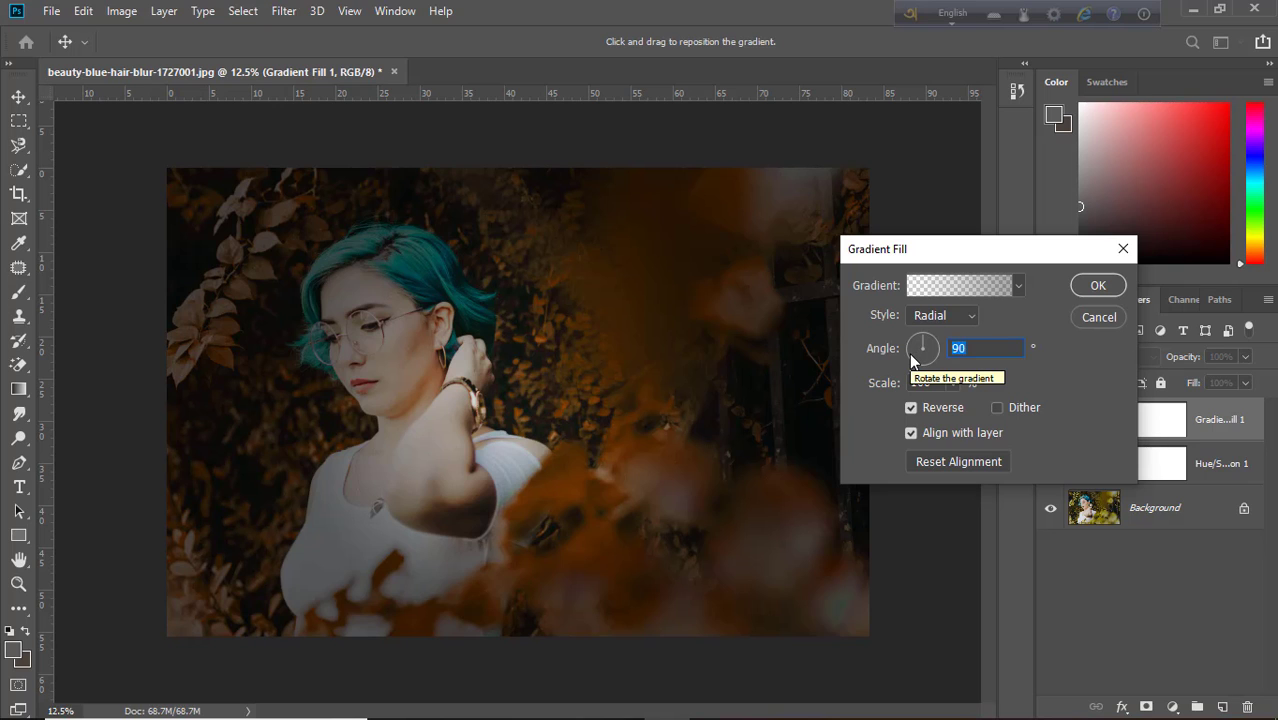
type("35")
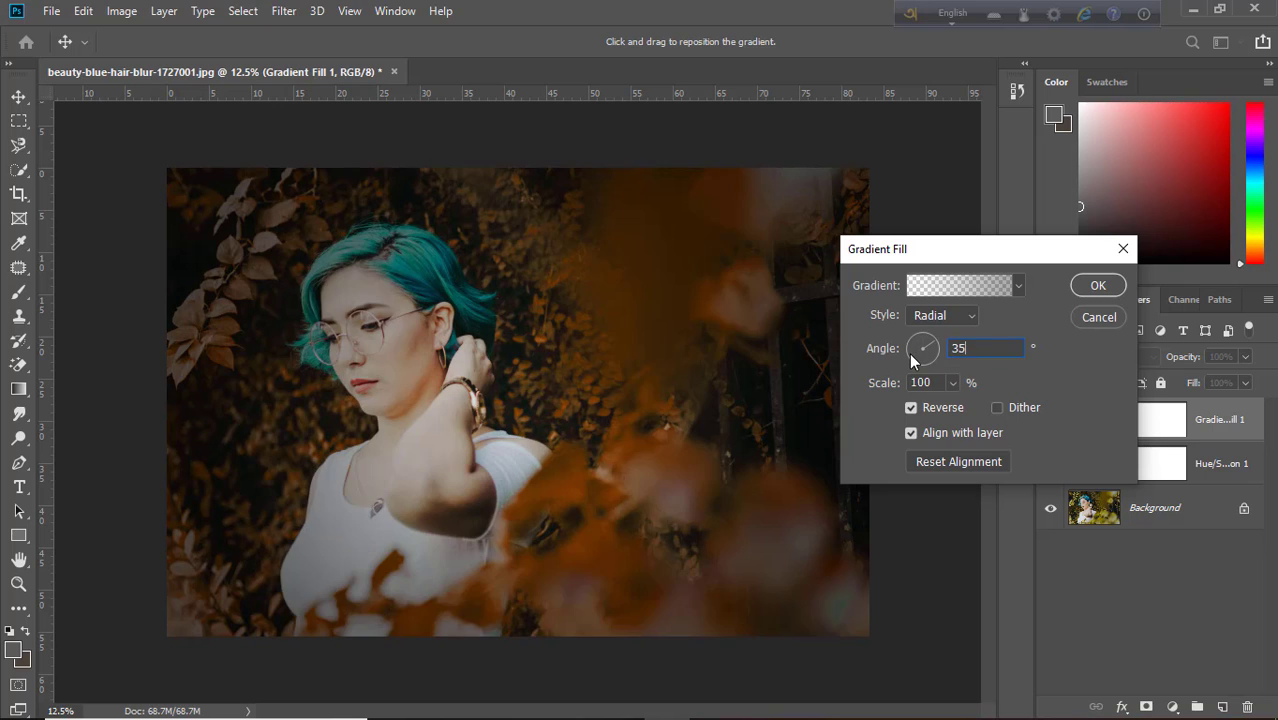
type(".")
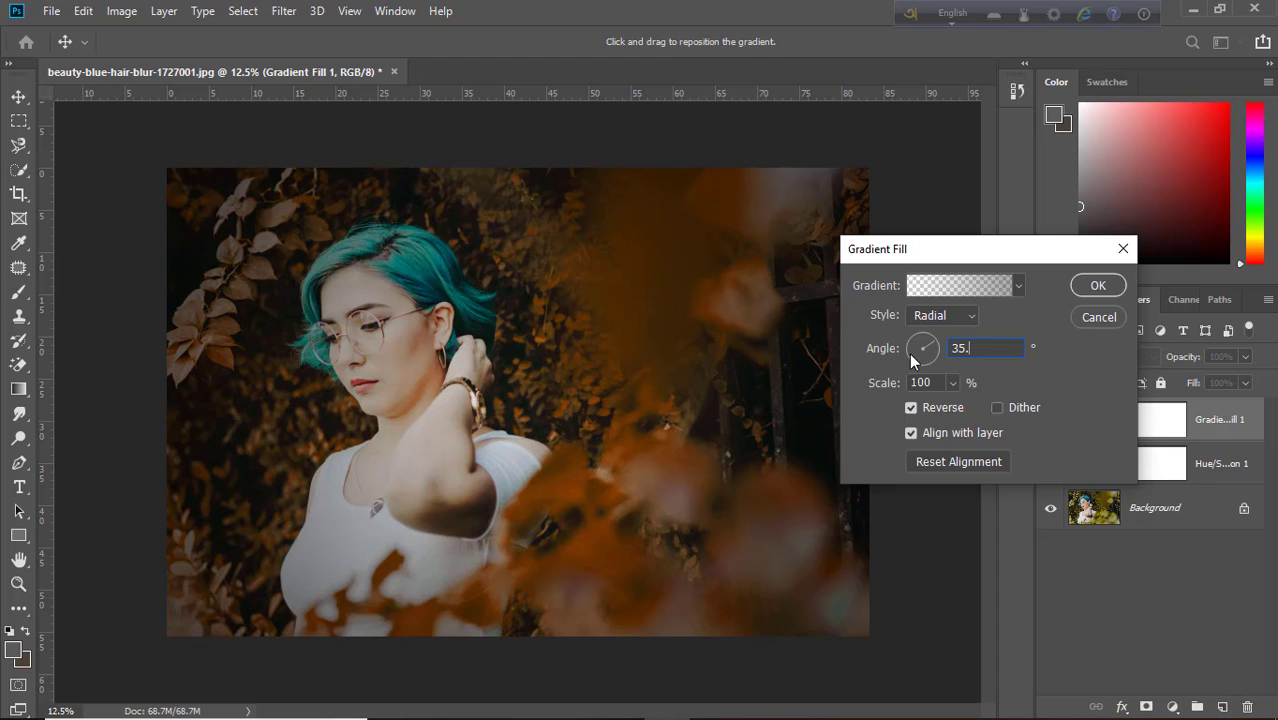
type("54")
left_click(951, 382)
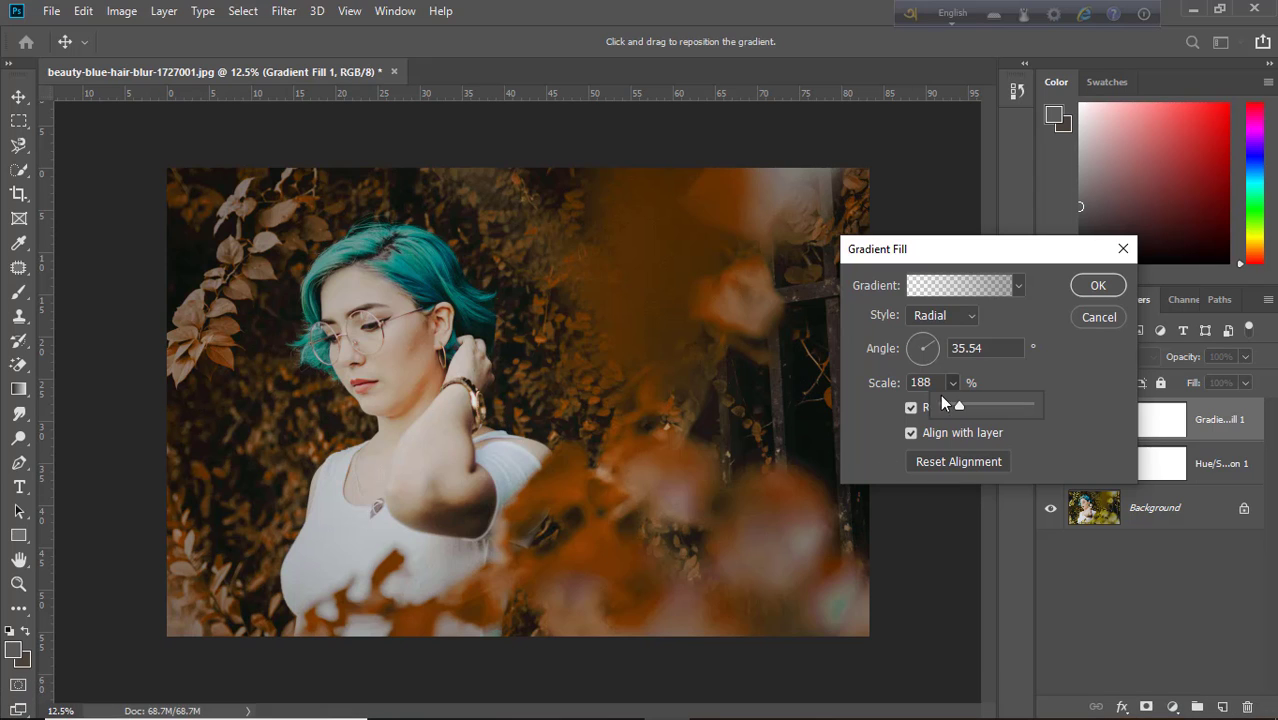
left_click(1078, 388)
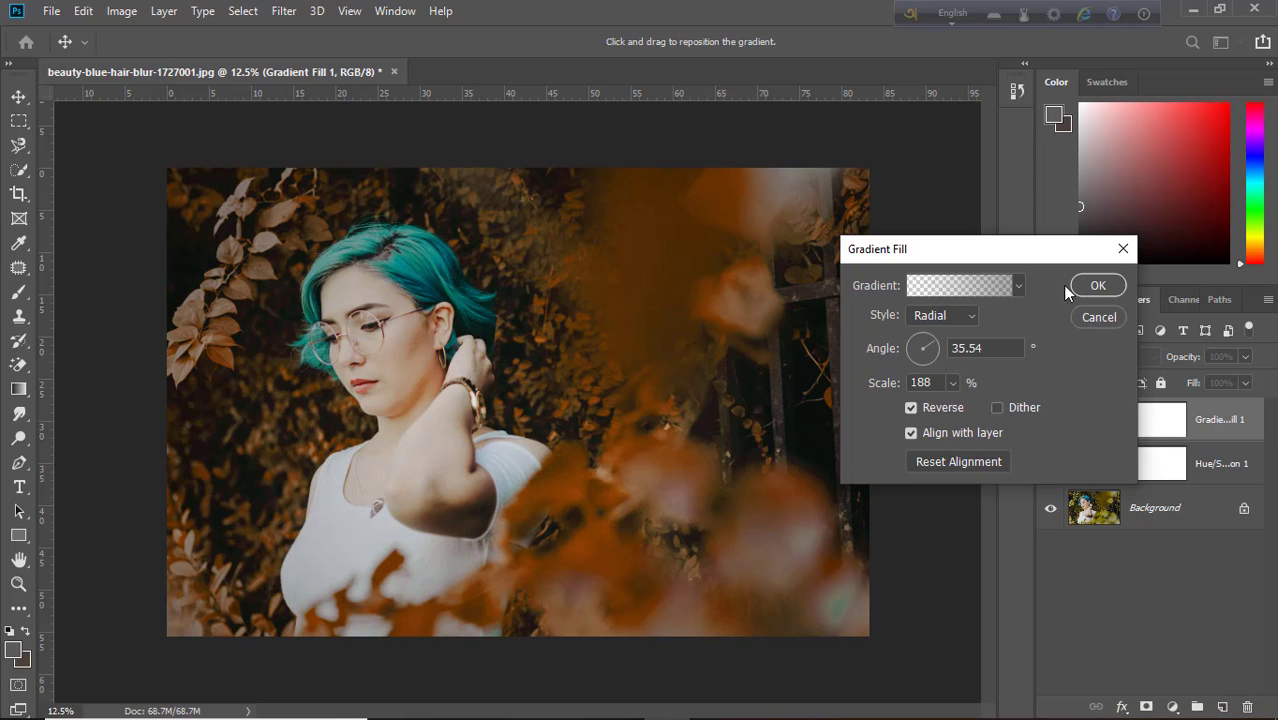
left_click(1098, 286)
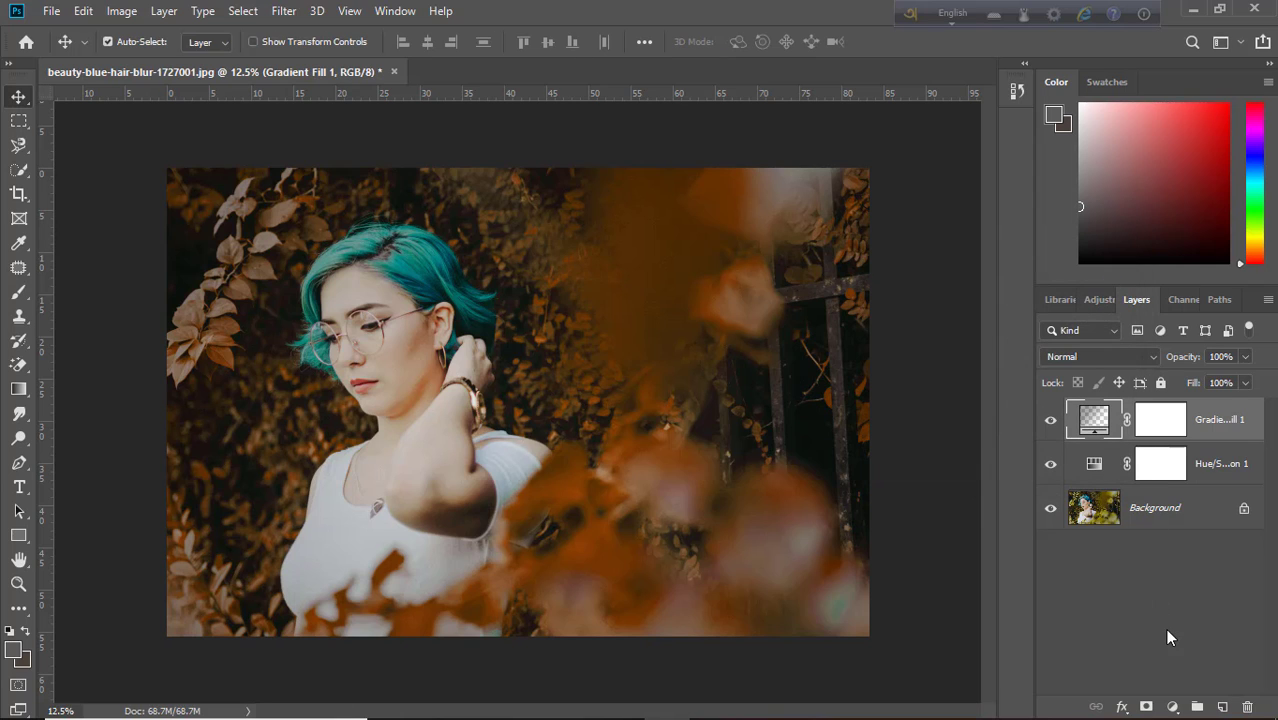
Add a Curves layer, lifting the RGB black point and lowering the white point for a faded look
left_click(1172, 707)
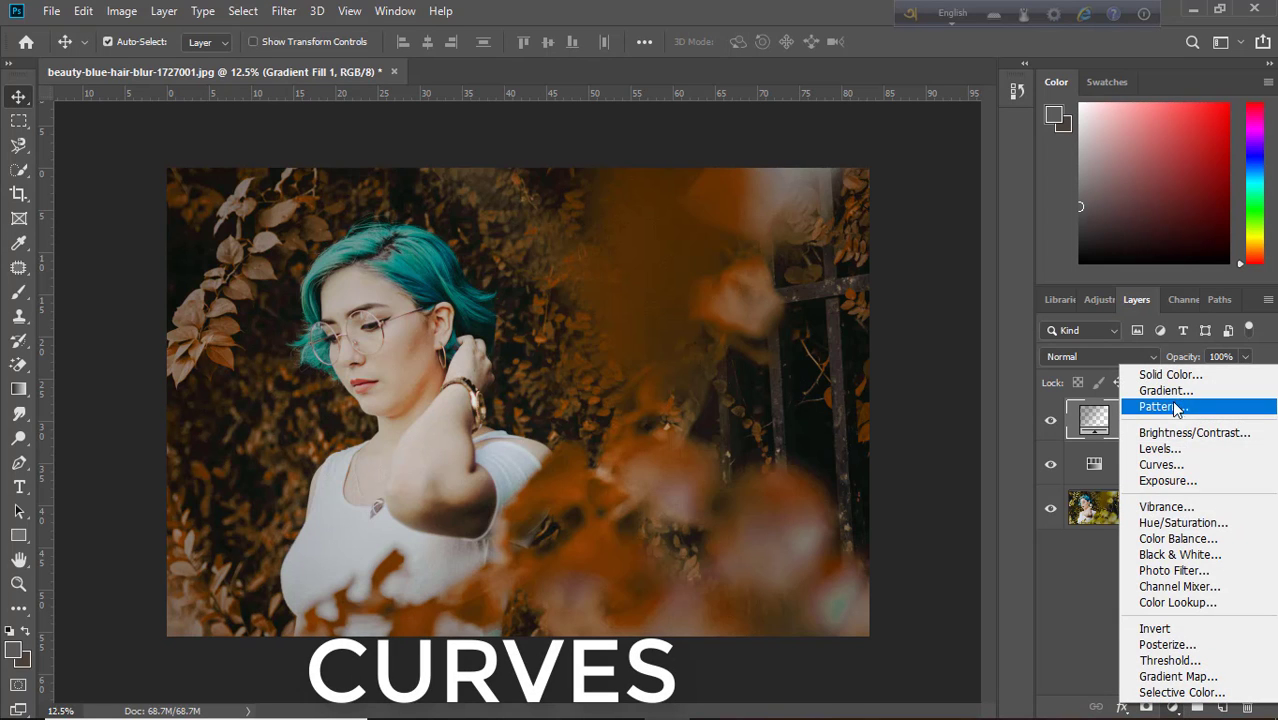
left_click(1161, 464)
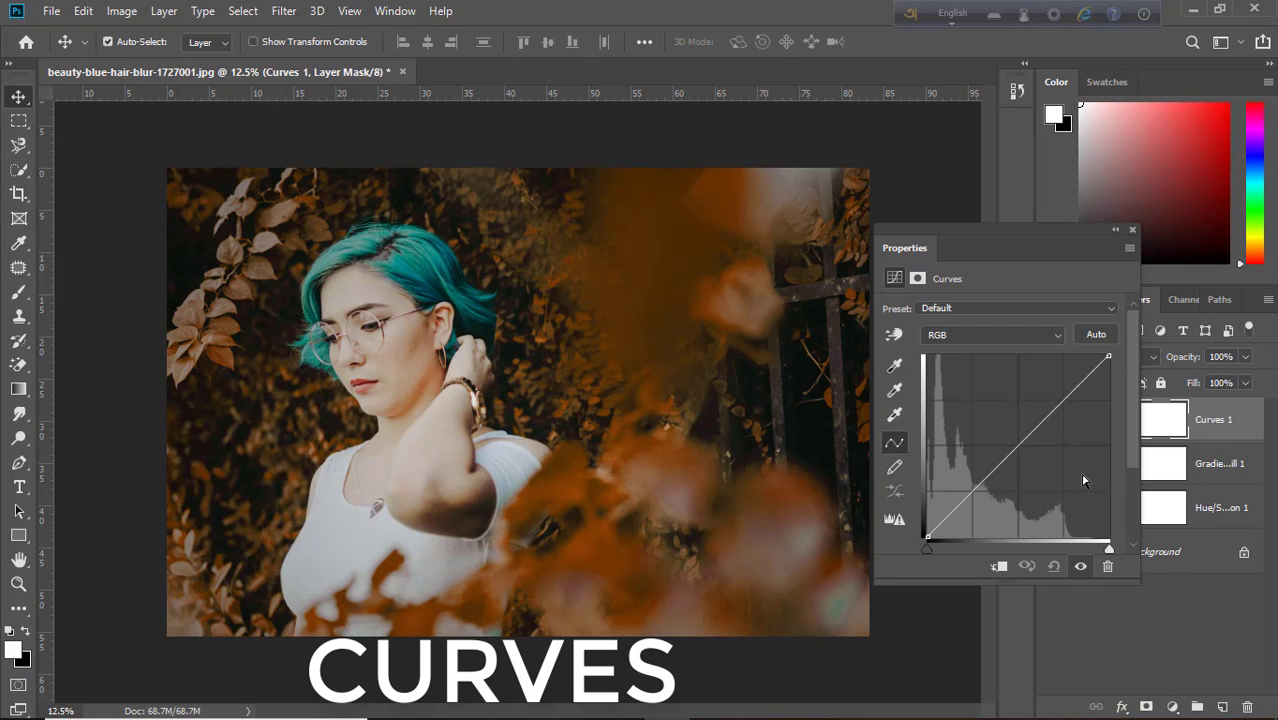
mouse_move(927, 537)
left_mouse_down()
mouse_move(921, 517)
mouse_move(953, 512)
mouse_move(971, 491)
left_mouse_up()
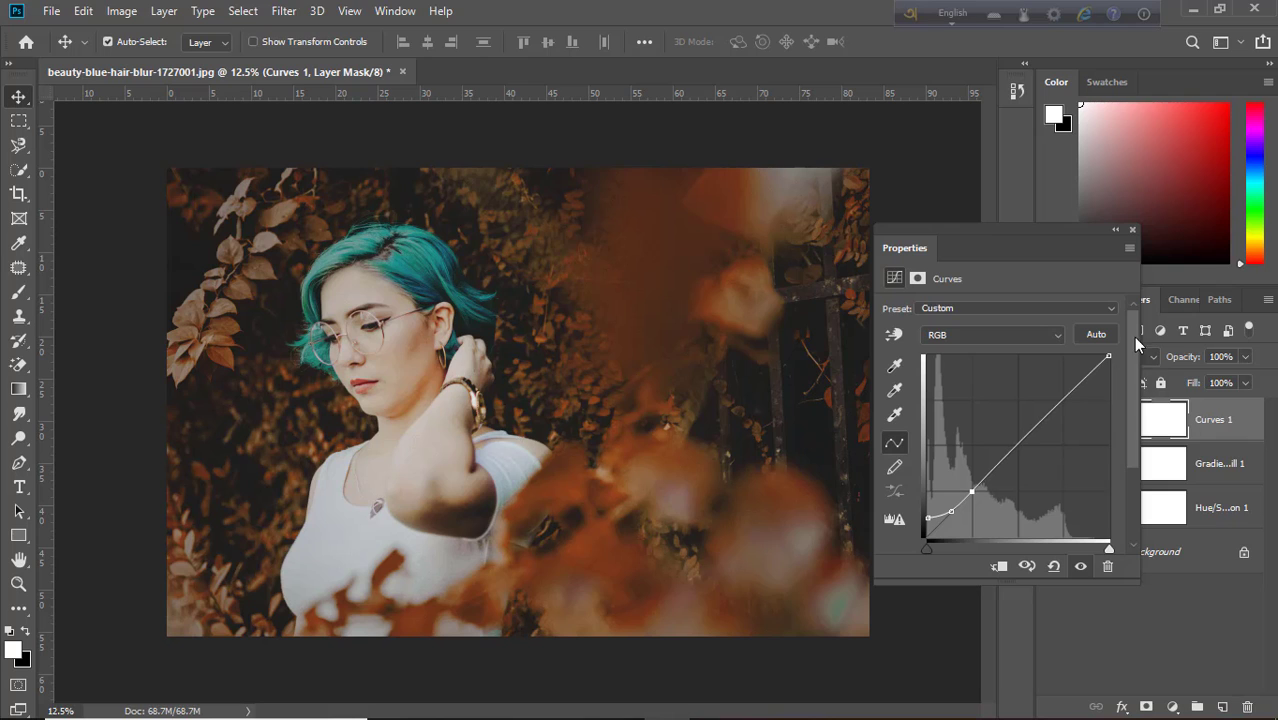
left_click_drag(1109, 357, 1123, 380)
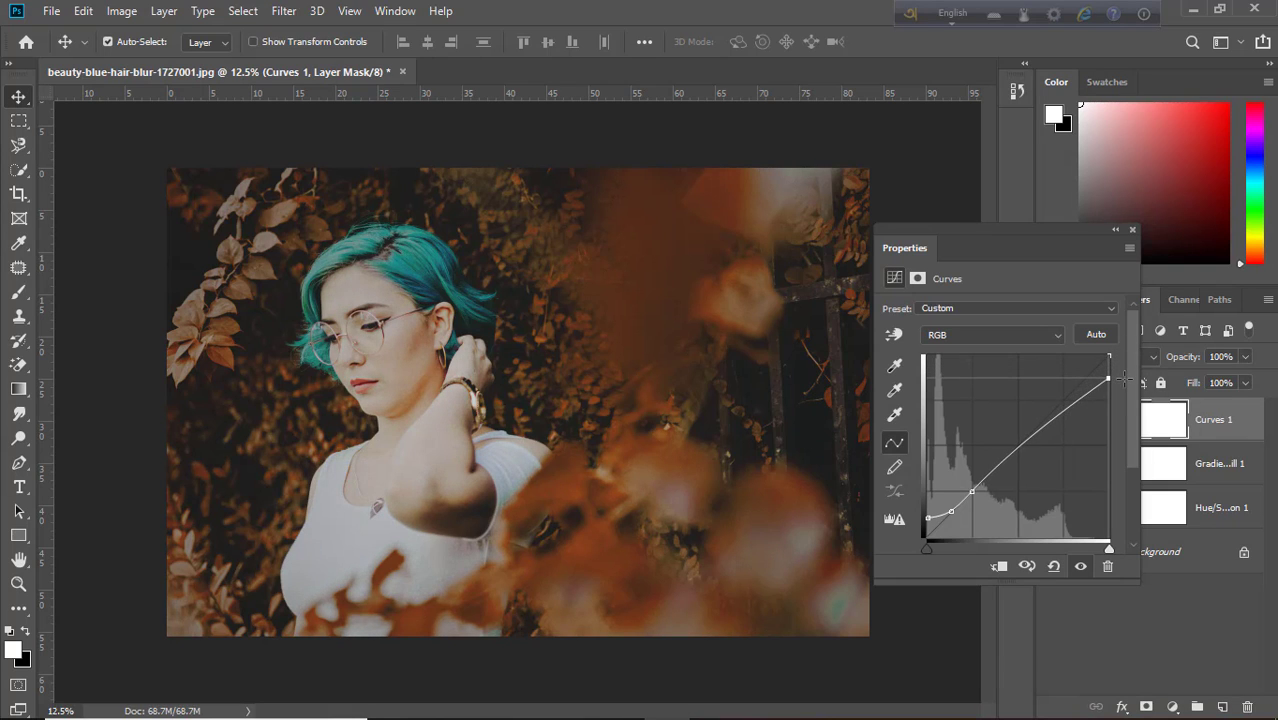
left_click_drag(1087, 393, 1085, 380)
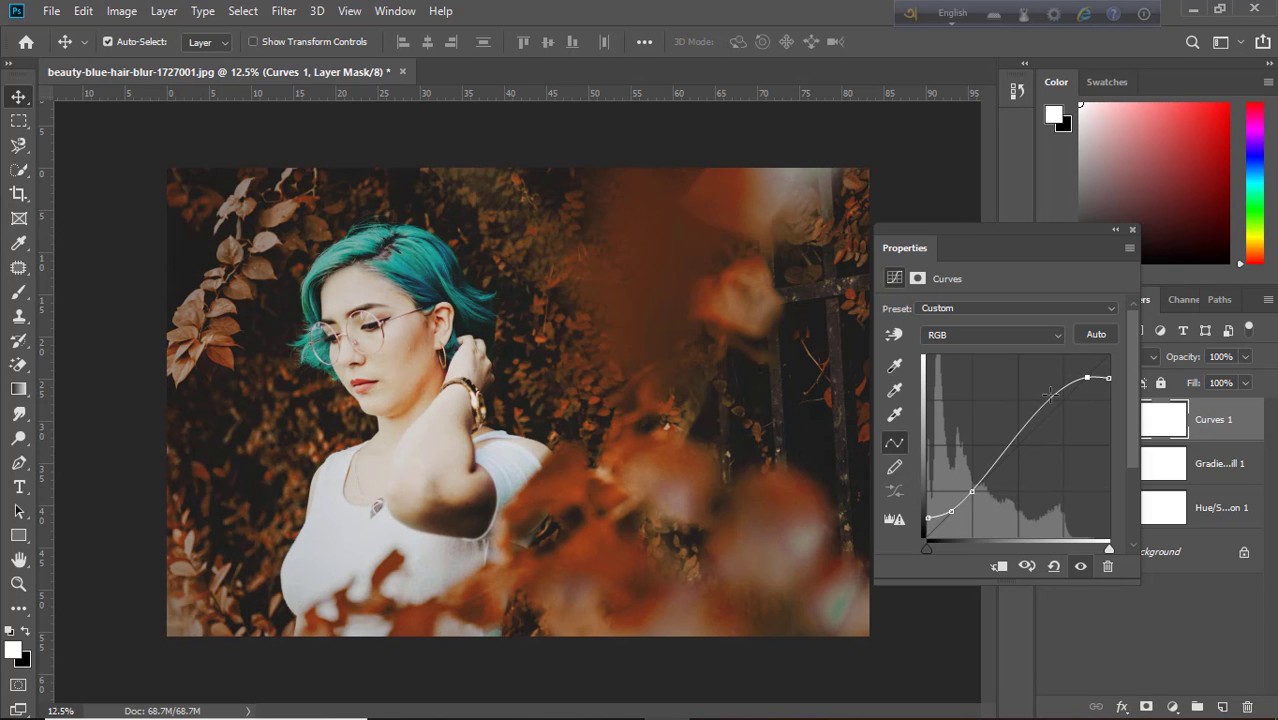
left_click_drag(1052, 394, 1067, 394)
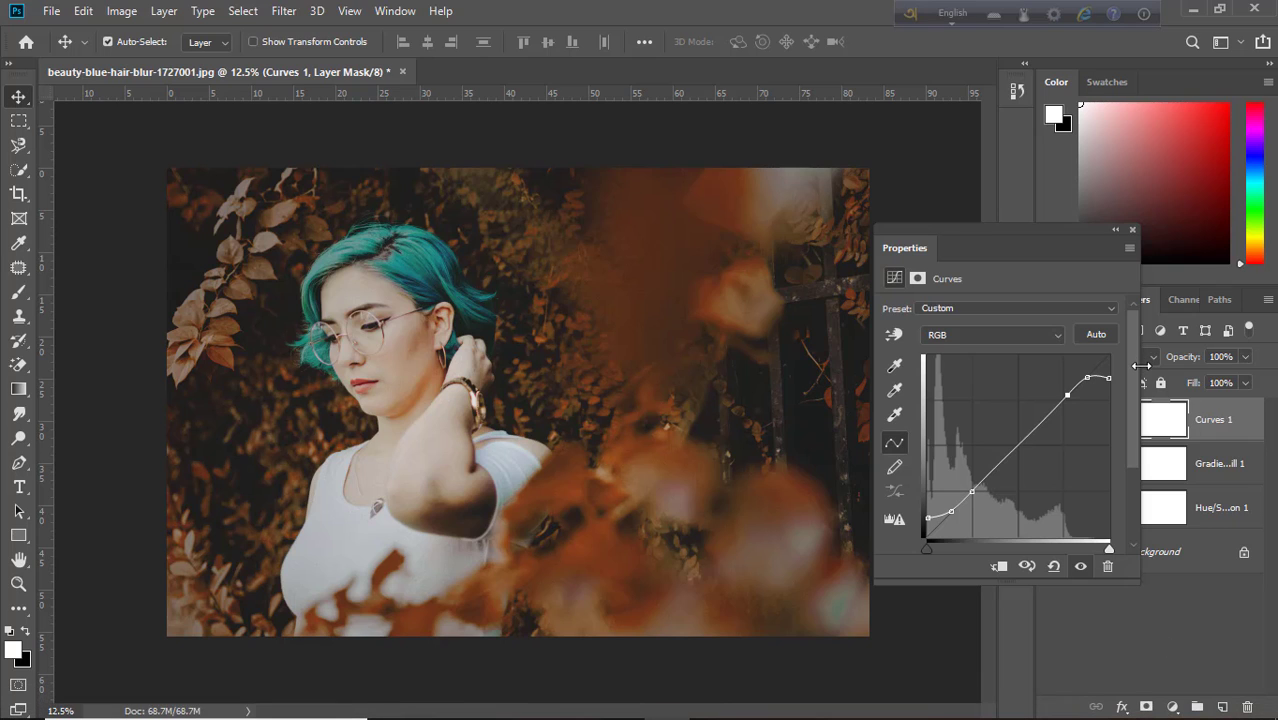
Lower the Red channel curve's white point slightly to trim red from the highlights
left_click(1063, 340)
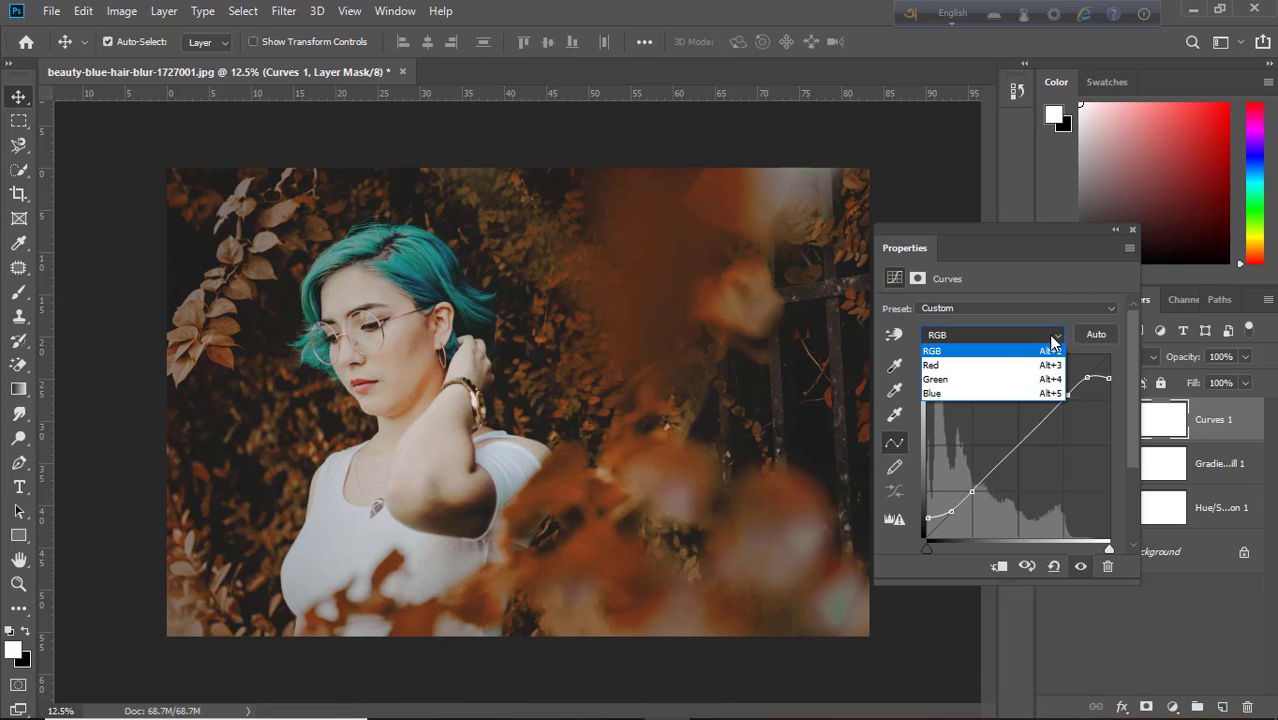
left_click(950, 362)
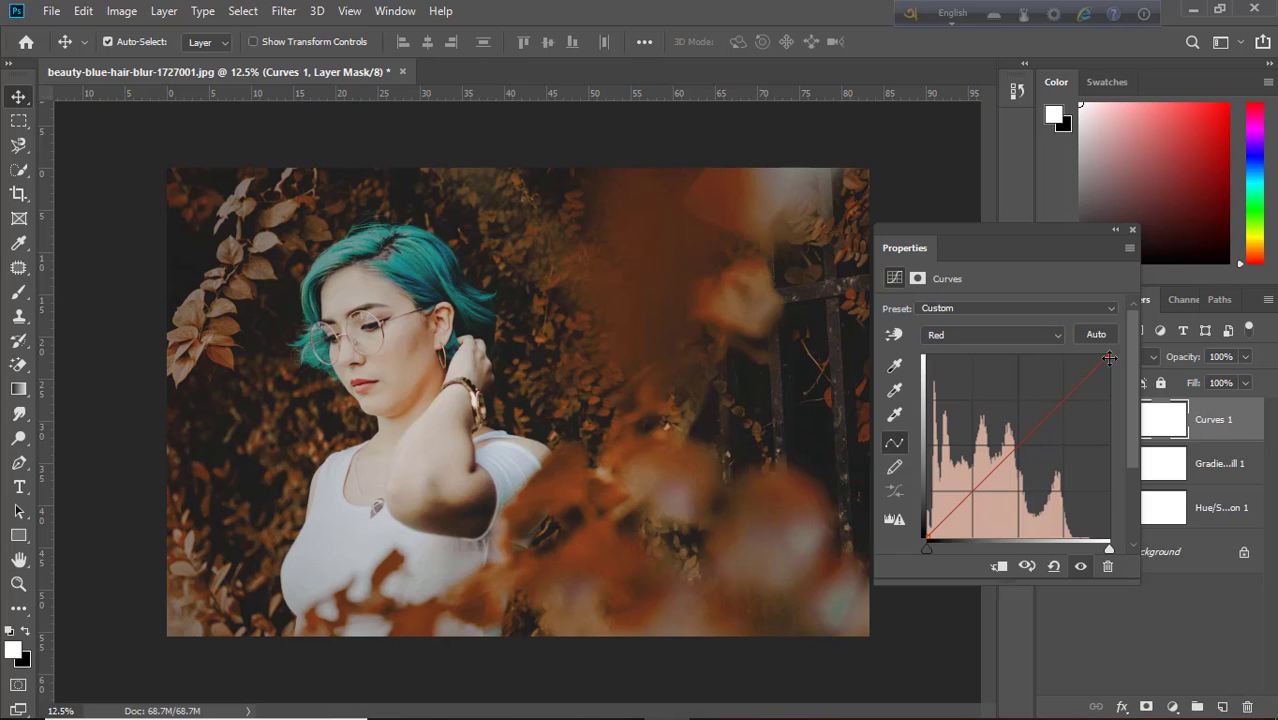
left_click_drag(1109, 357, 1138, 393)
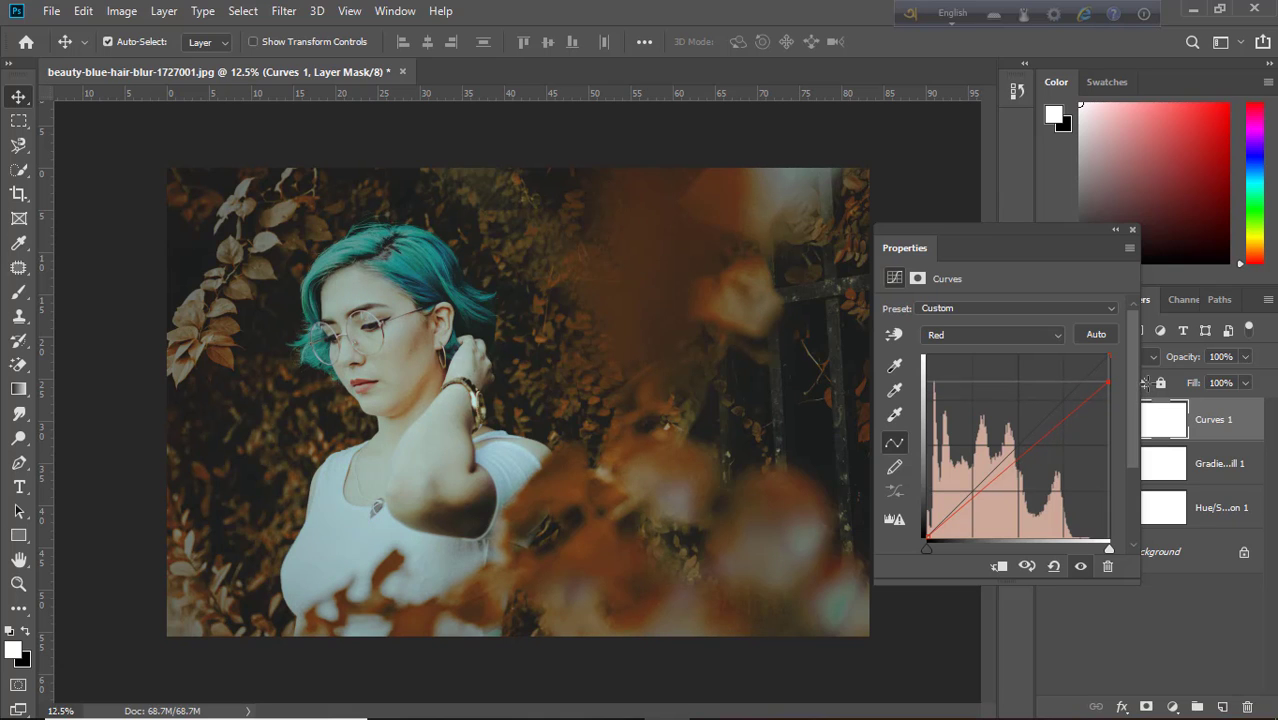
mouse_move(1141, 395)
left_mouse_down()
mouse_move(1163, 355)
mouse_move(1140, 372)
left_mouse_up()
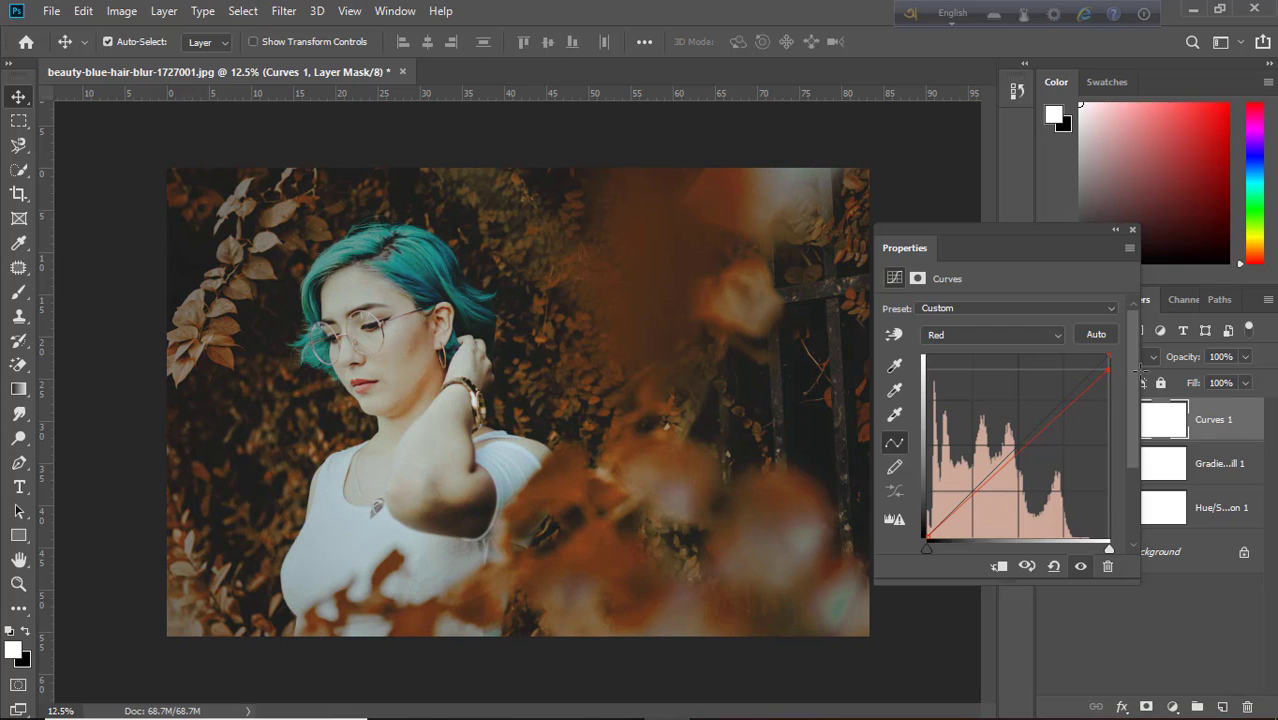
mouse_move(1141, 372)
left_mouse_down()
mouse_move(1156, 377)
mouse_move(1134, 380)
left_mouse_up()
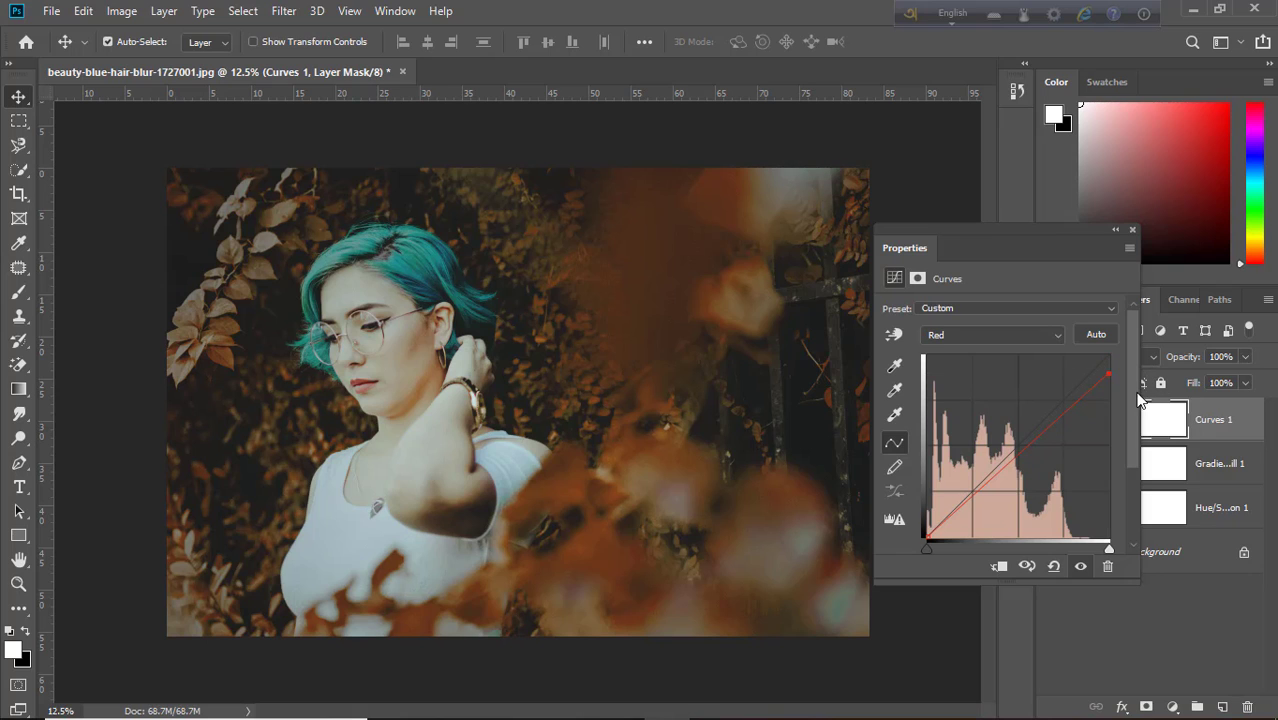
left_click(1057, 334)
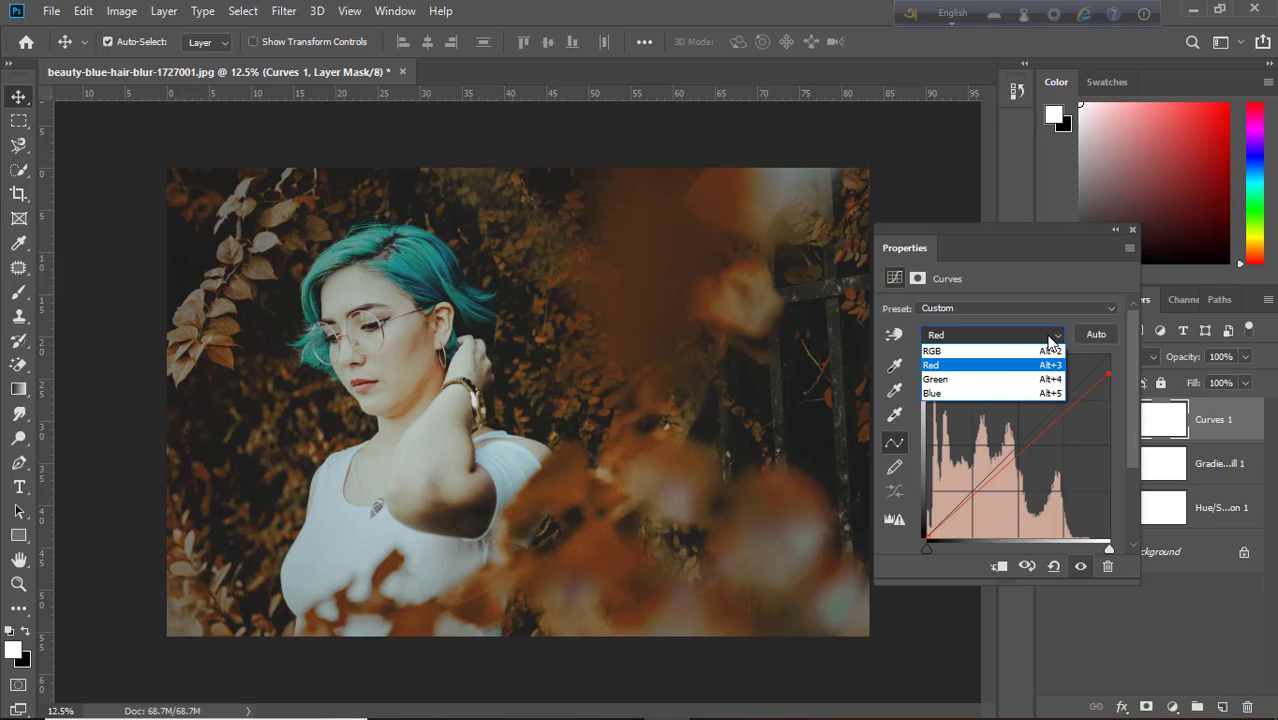
Move the Green channel curve's black and white points inward to warm the tones
left_click(979, 372)
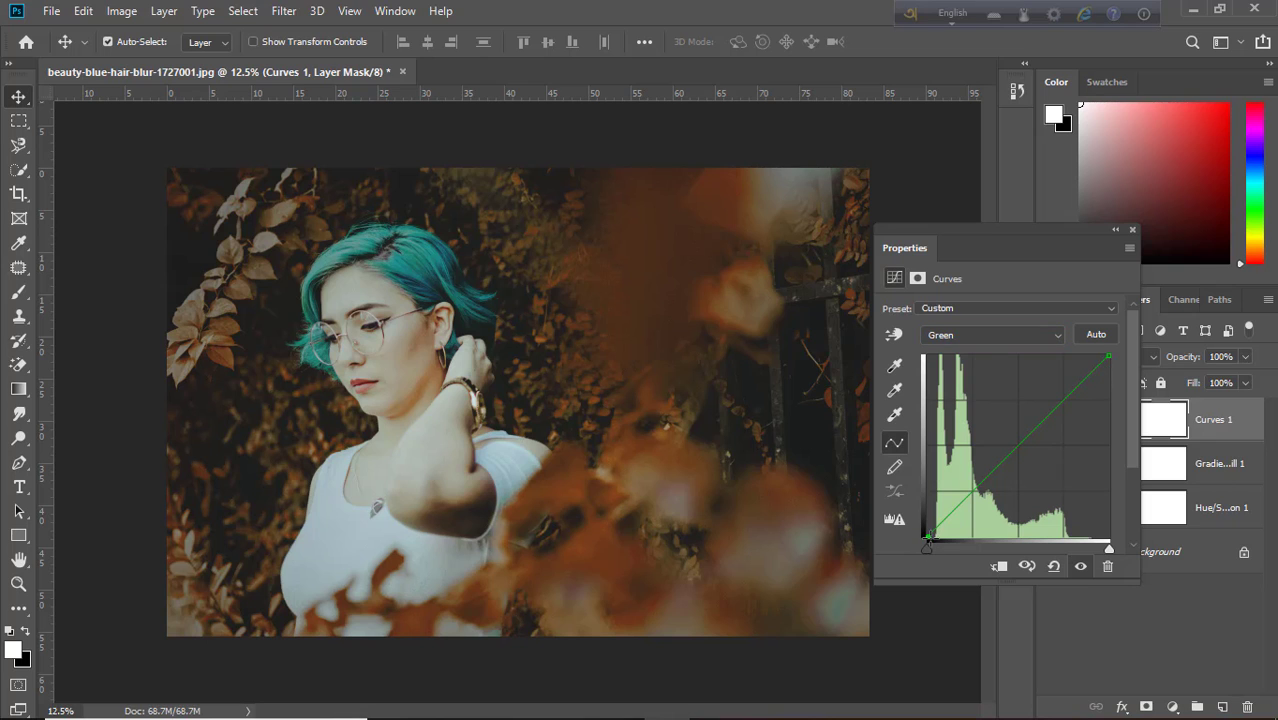
left_click_drag(929, 534, 933, 543)
mouse_move(1110, 357)
left_mouse_down()
mouse_move(1074, 355)
mouse_move(1124, 356)
left_mouse_up()
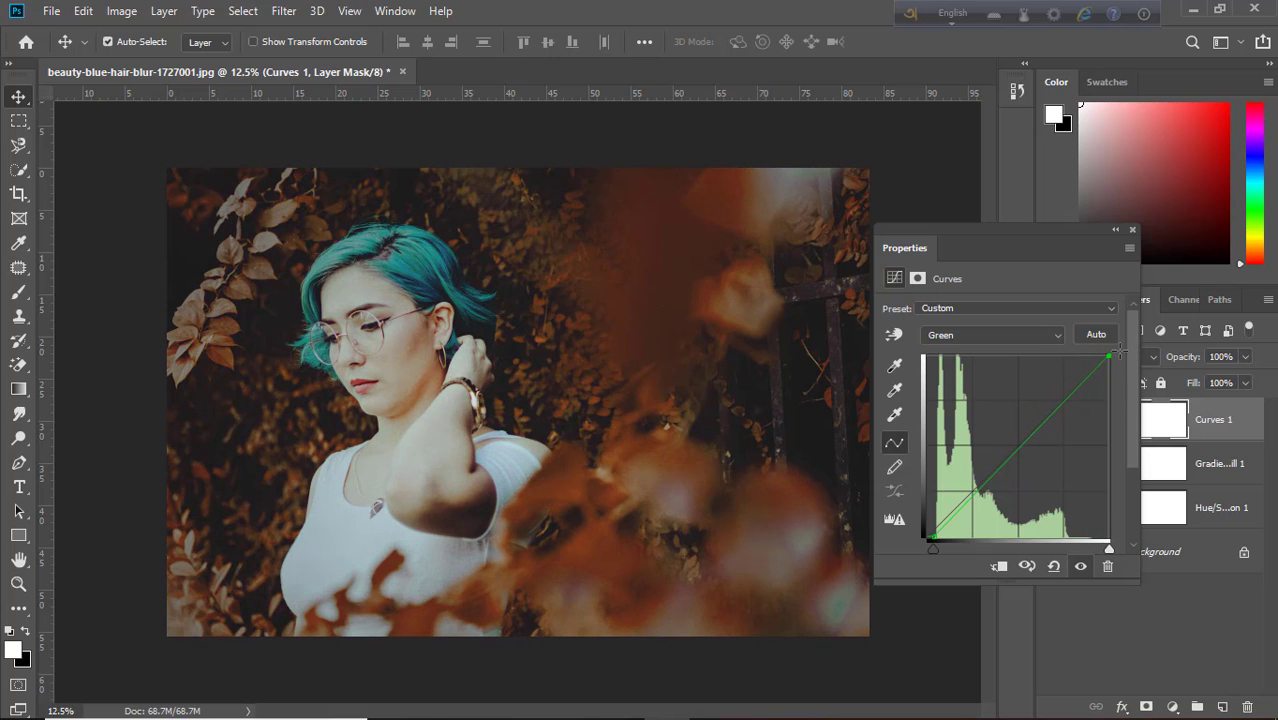
left_click_drag(1109, 357, 1096, 358)
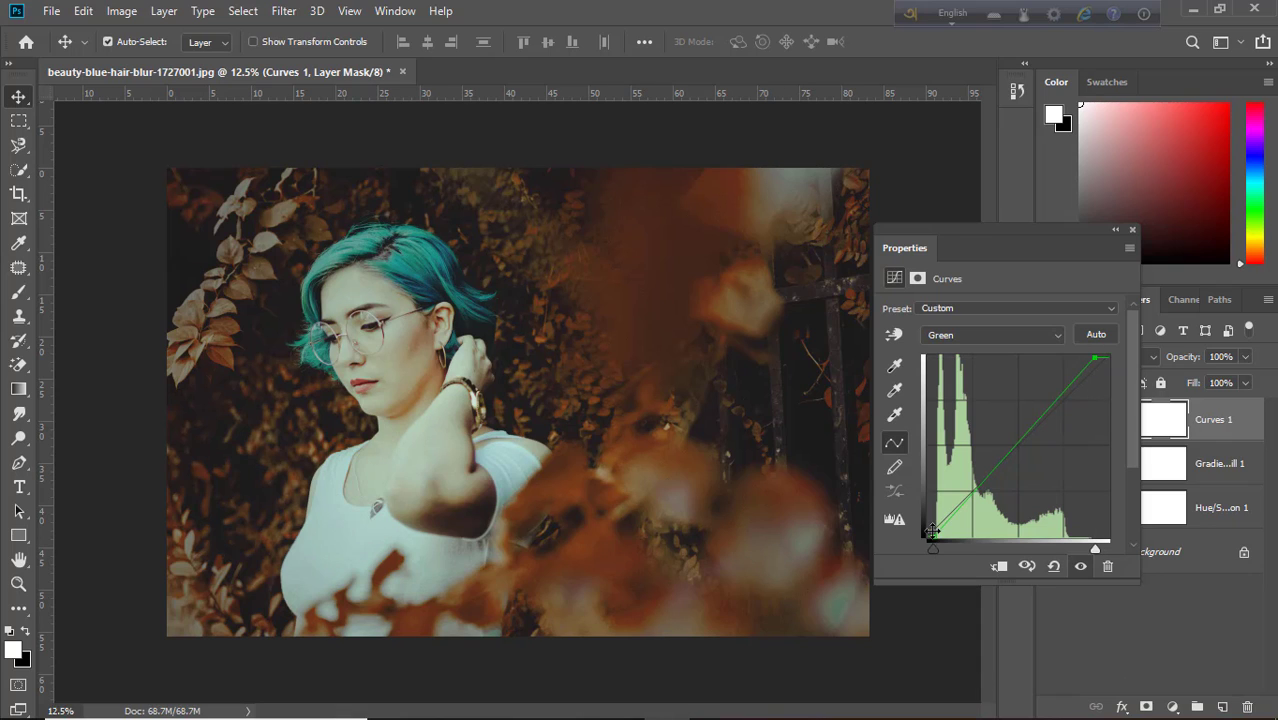
left_click_drag(936, 545, 944, 550)
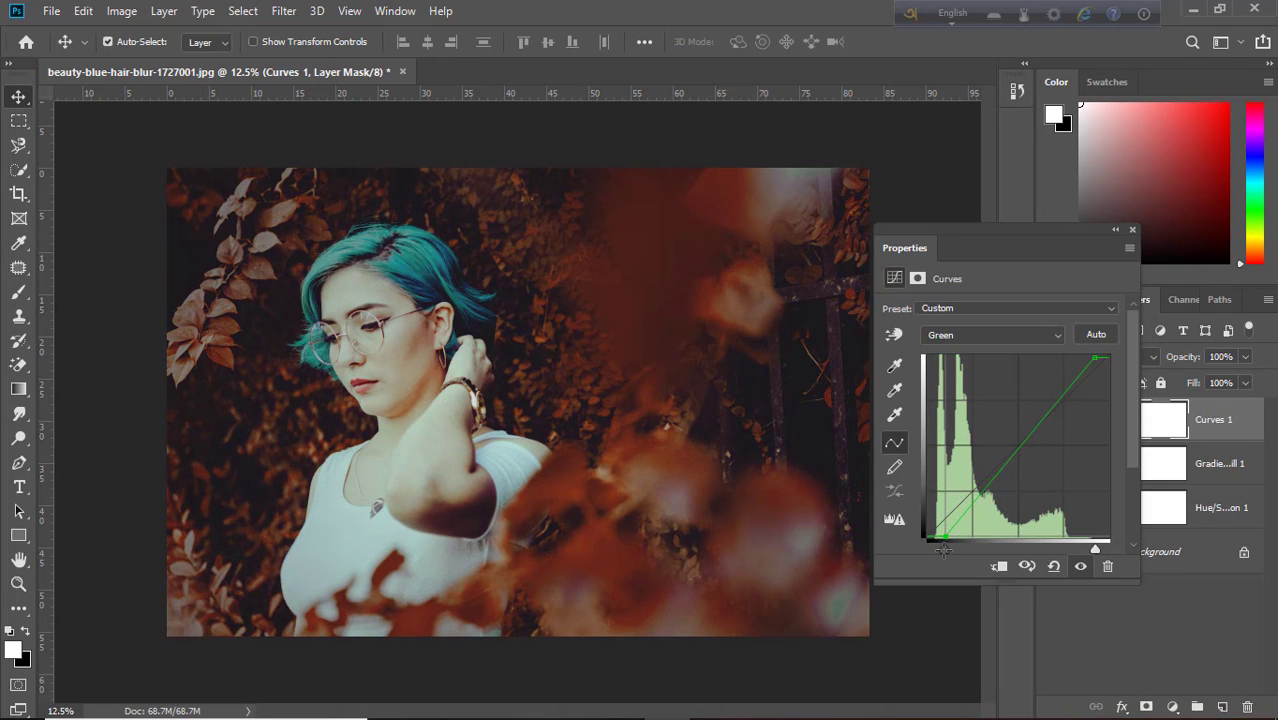
mouse_move(944, 550)
left_mouse_down()
mouse_move(963, 556)
mouse_move(939, 575)
left_mouse_up()
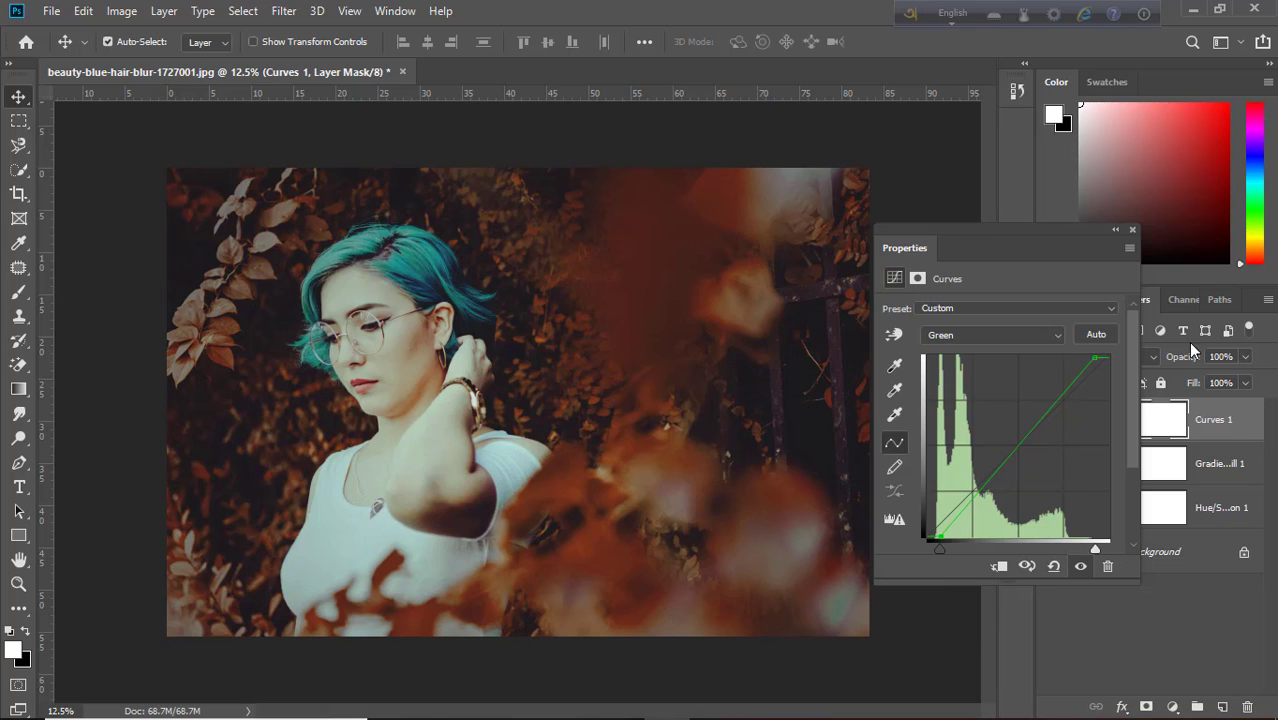
Group the Curves, Gradient Fill and Hue/Saturation layers into Group 1
left_click(1133, 232)
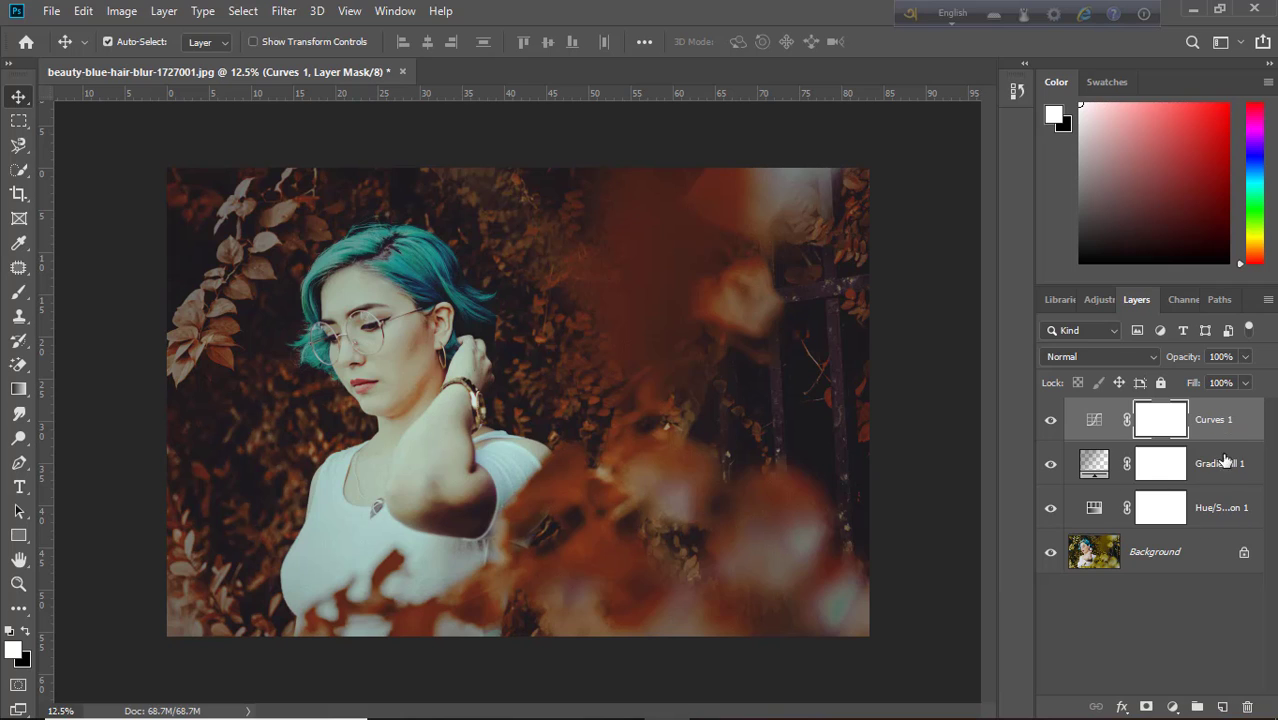
left_click(1236, 508, "shift")
key("ctrl+g")
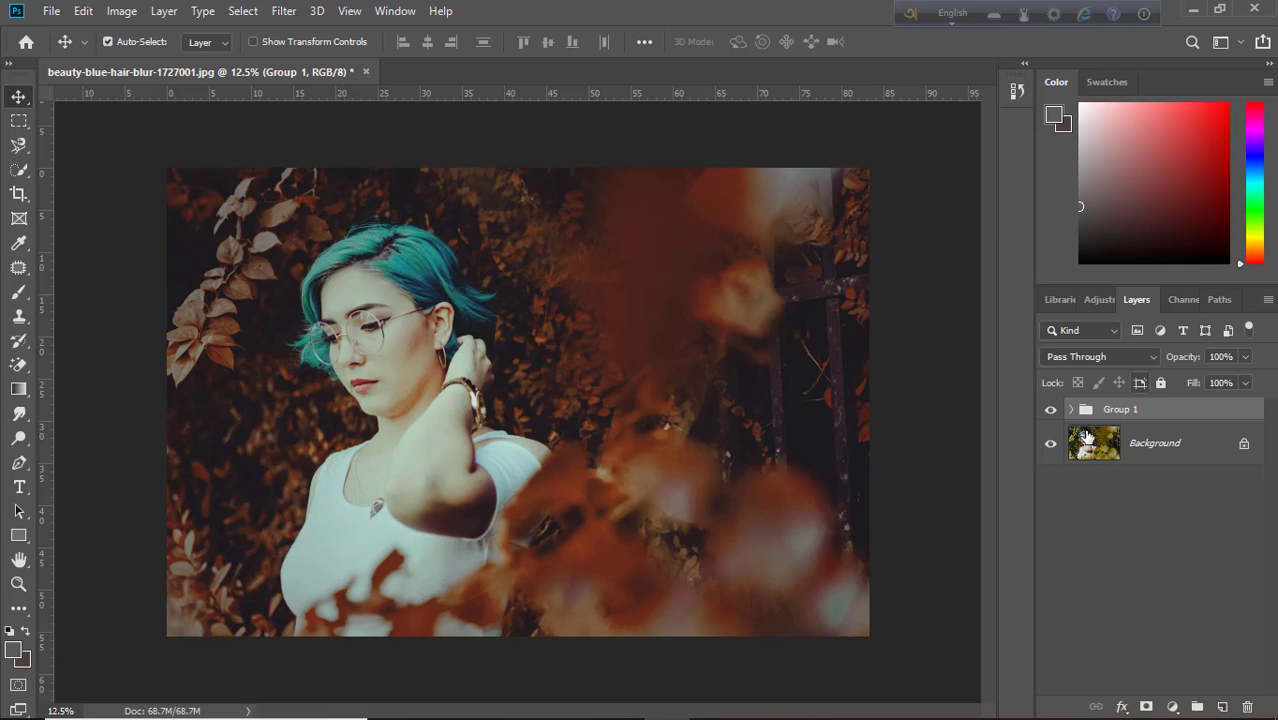
Toggle Group 1's visibility repeatedly to compare the edit against the original portrait
left_click(1050, 412)
left_click(1050, 412)
left_click(1050, 413)
left_click(1050, 413)
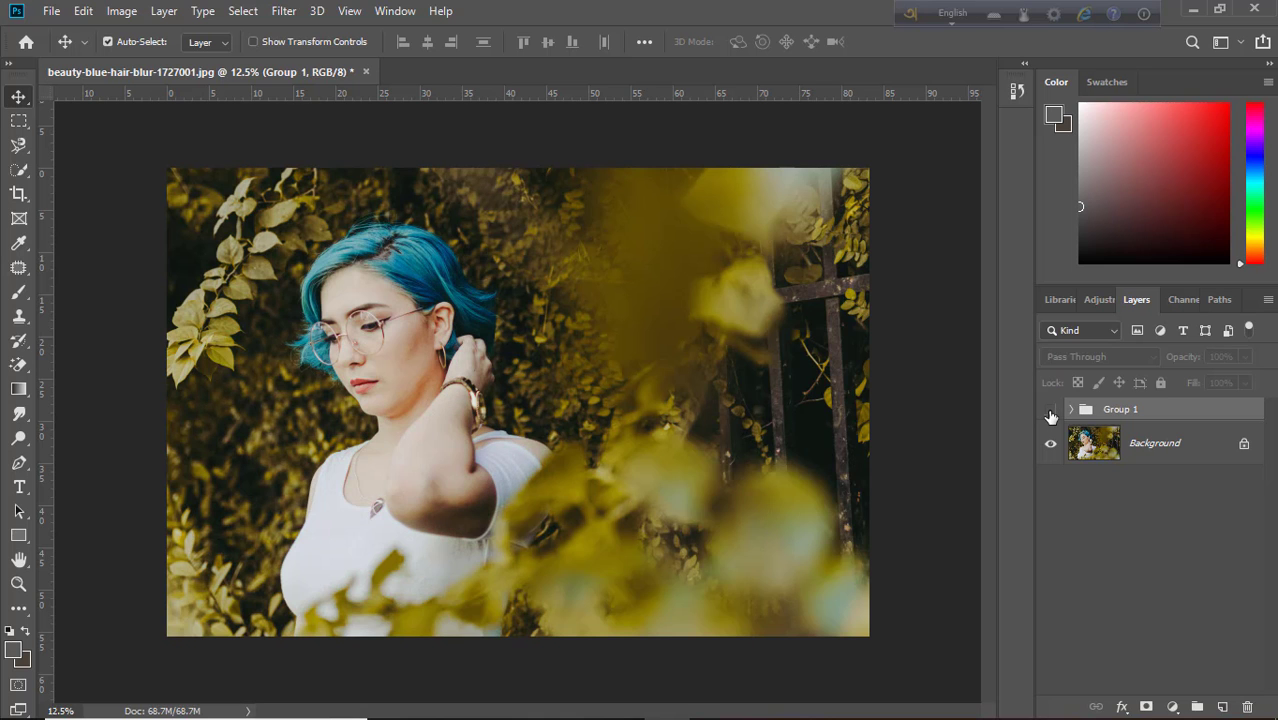
left_click(1050, 413)
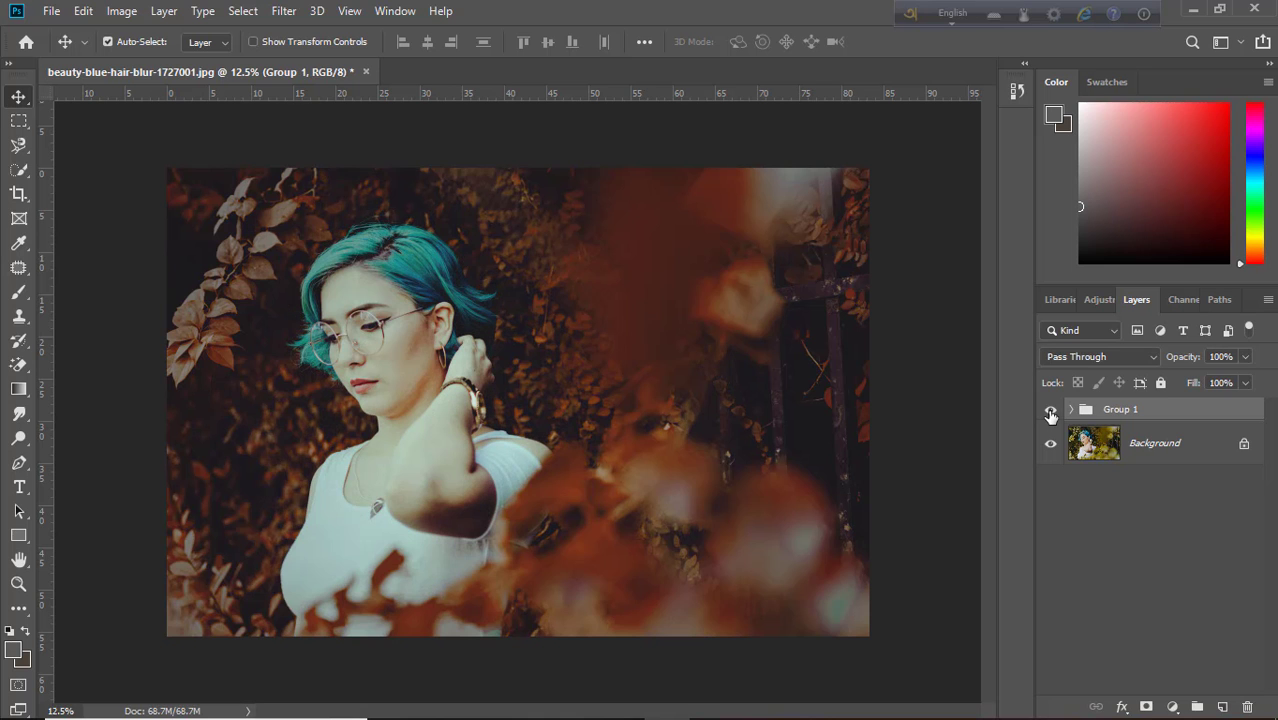
left_click(1050, 413)
left_click(1050, 413)
left_click(1050, 413)
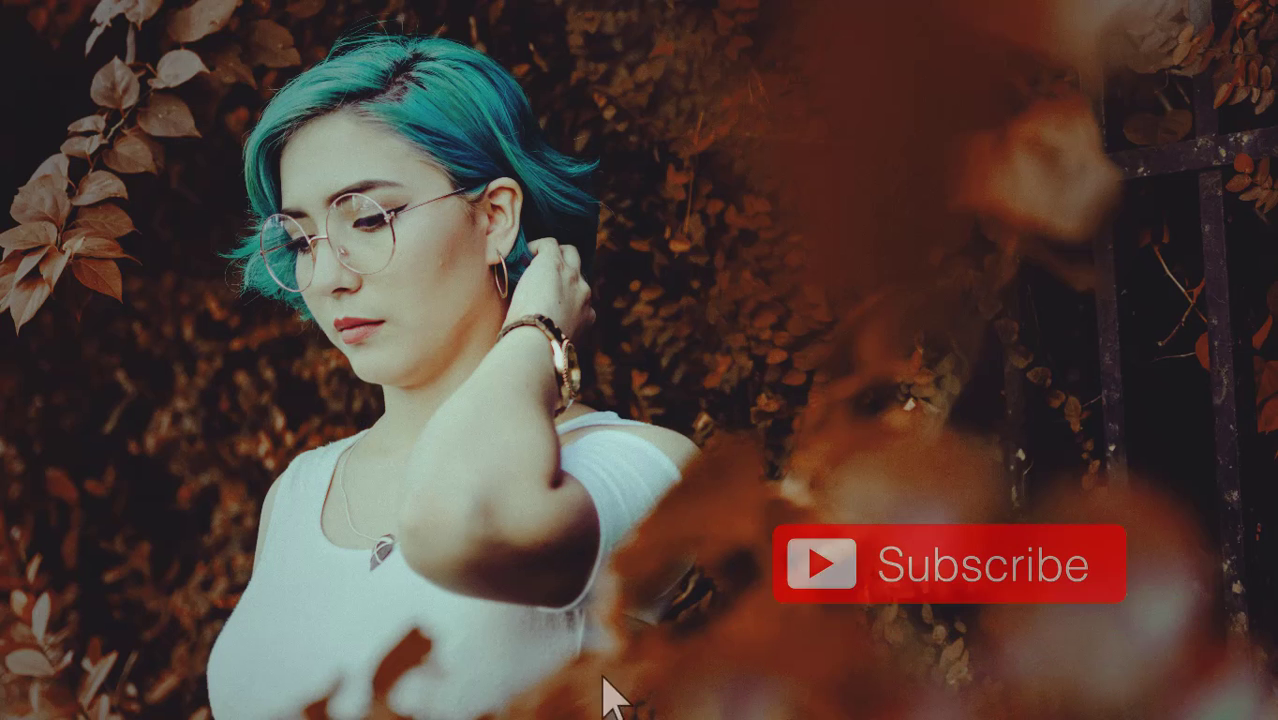